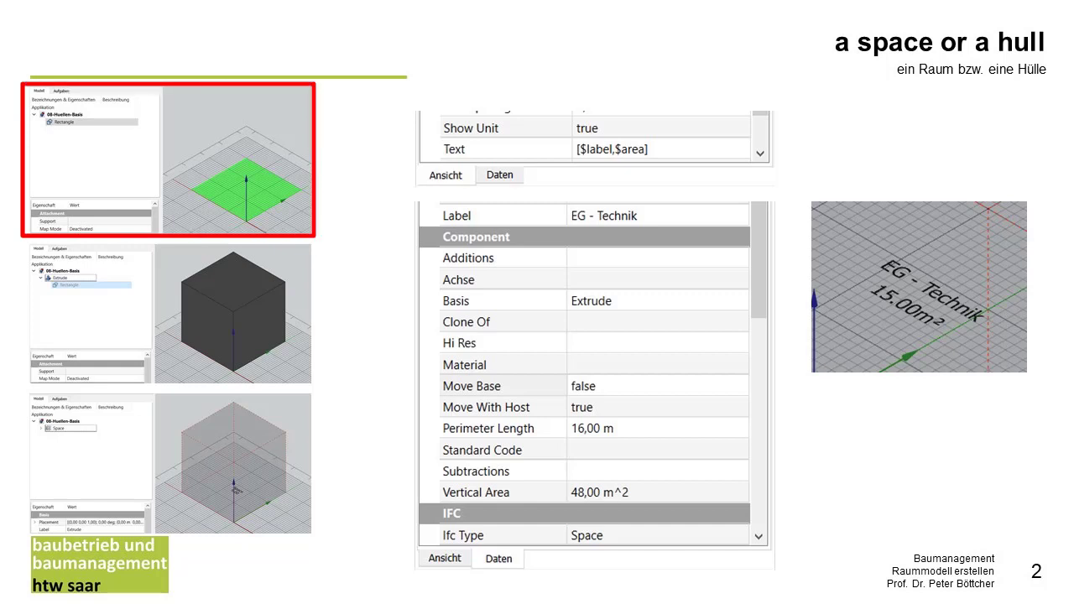
Step: Advance the slide's red highlight through the block and space screenshots to the label text panel
{"action": "key", "text": "Right"}
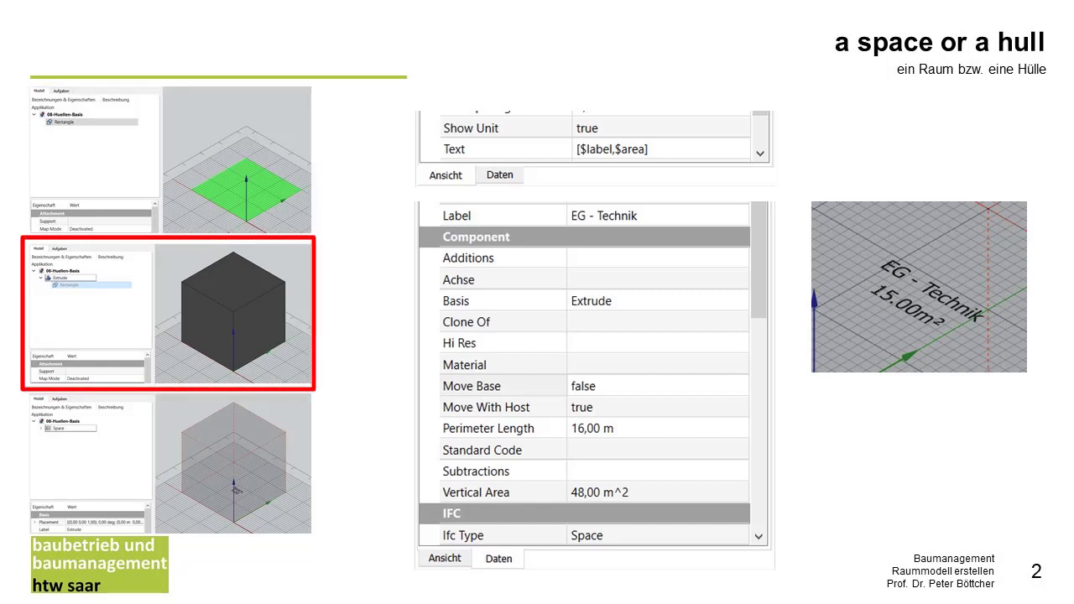
{"action": "key", "text": "Right"}
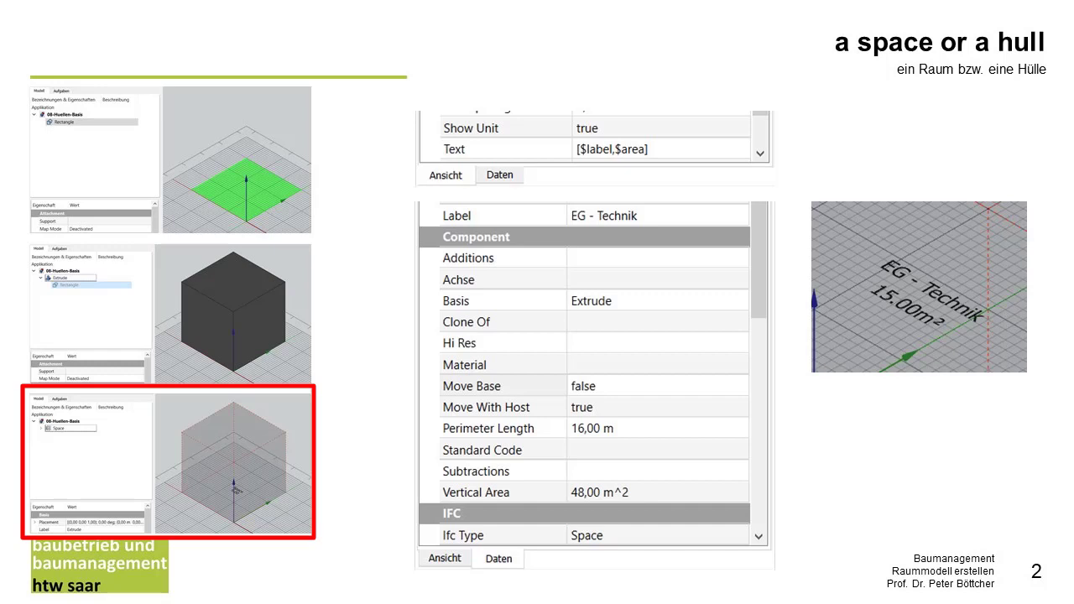
{"action": "key", "text": "Right"}
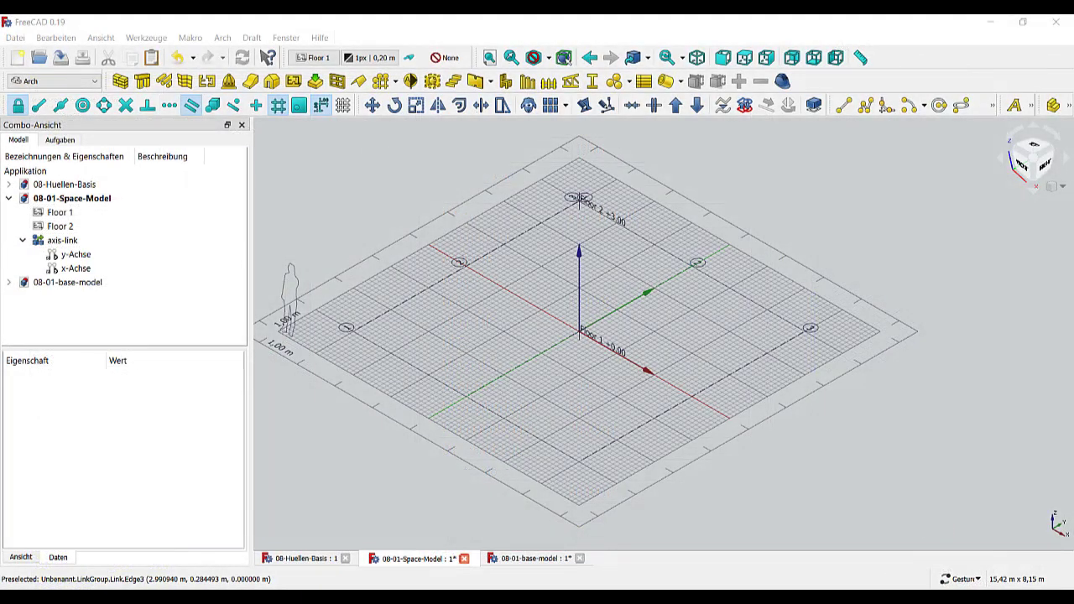
Step: Inspect the properties of the building, axis-link, Floor 1 and Floor 2 in the tree
{"action": "left_click", "coordinate": [95, 199]}
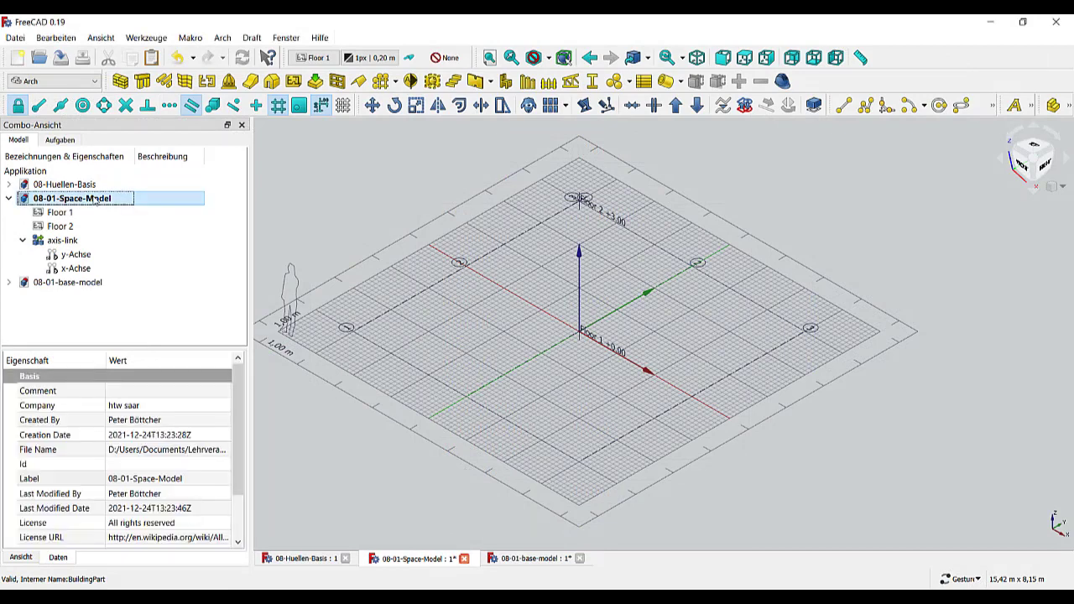
{"action": "left_click", "coordinate": [74, 241]}
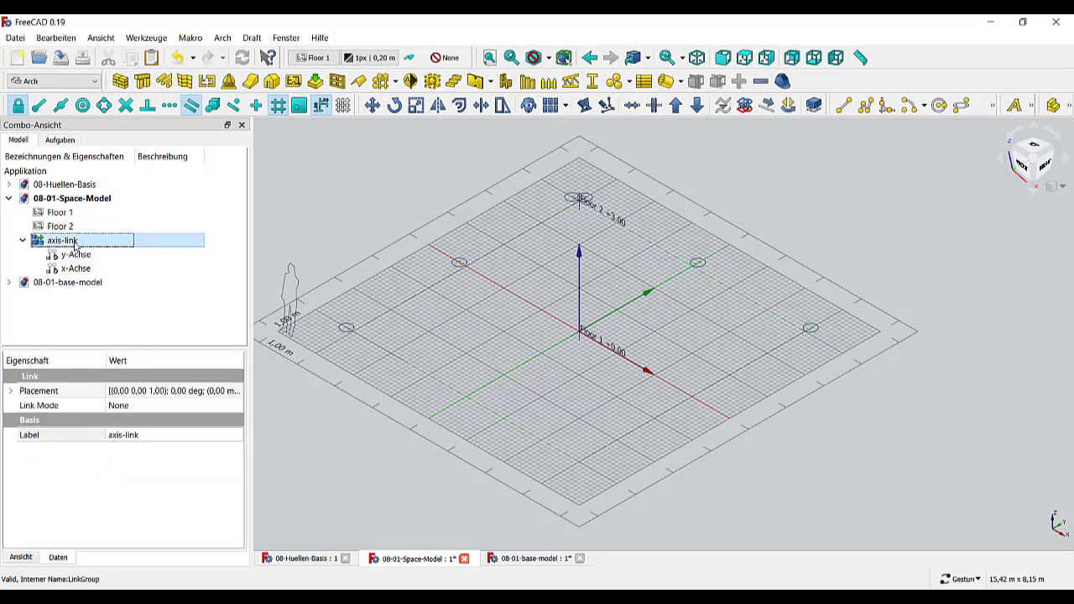
{"action": "left_click", "coordinate": [63, 212]}
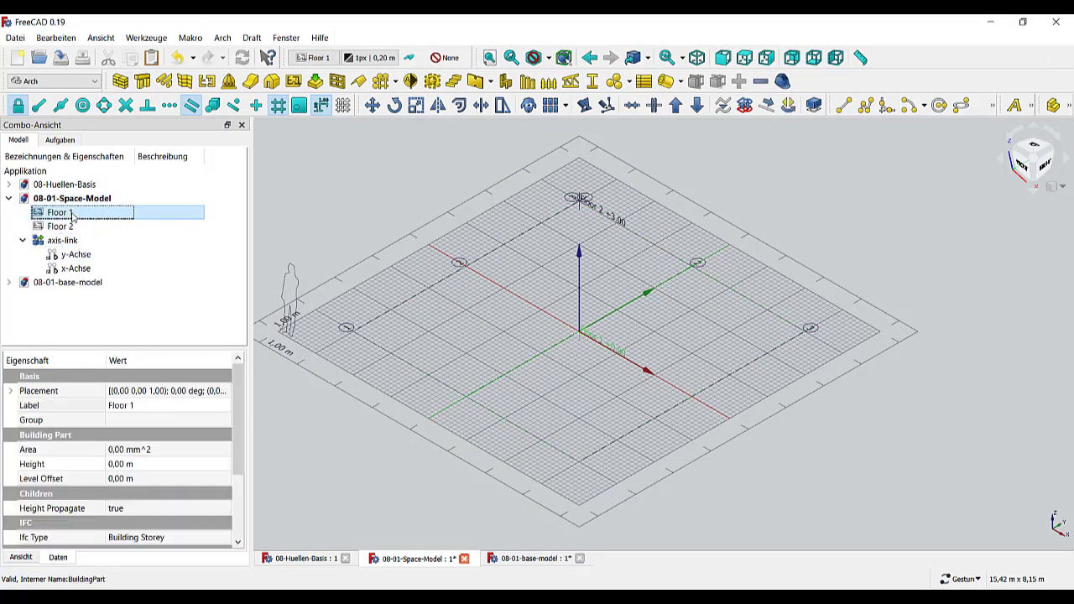
{"action": "left_click", "coordinate": [70, 226]}
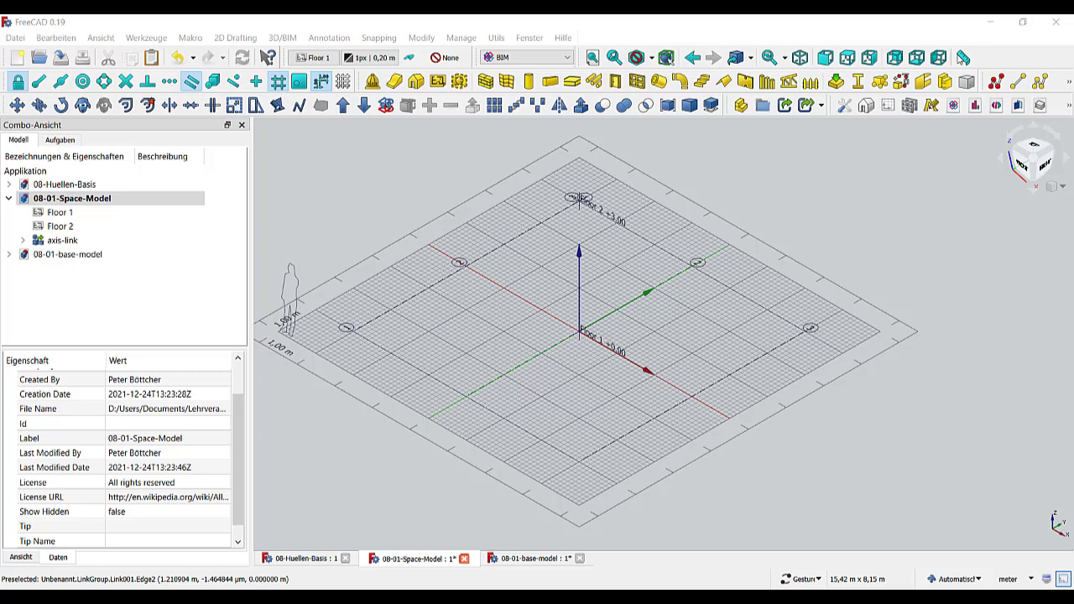
Step: Reveal the hidden drawing tools from the toolbar overflow
{"action": "left_click", "coordinate": [1069, 84]}
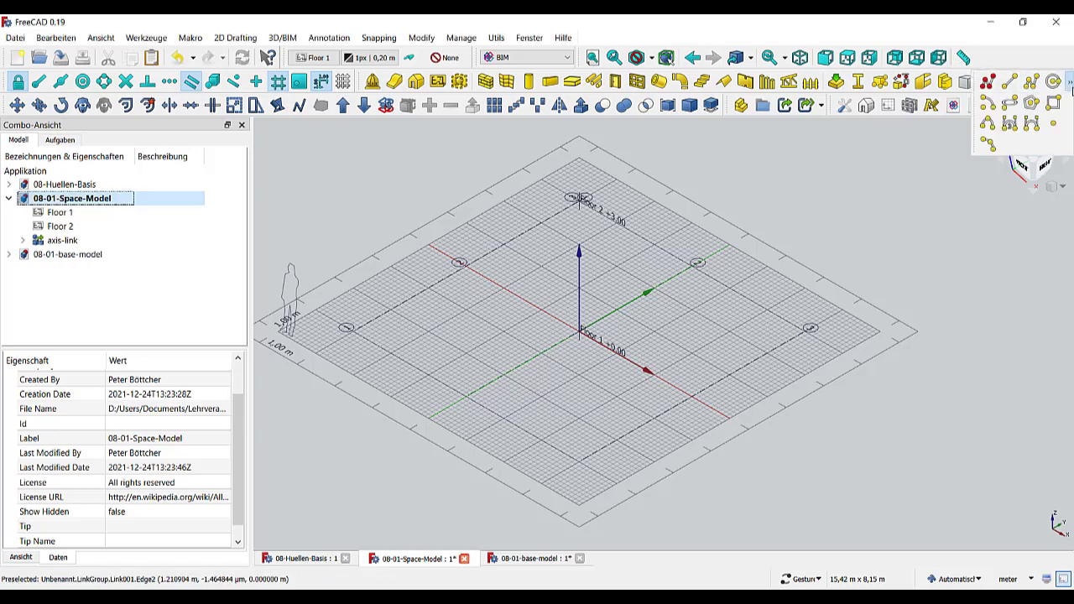
{"action": "left_click", "coordinate": [1070, 84]}
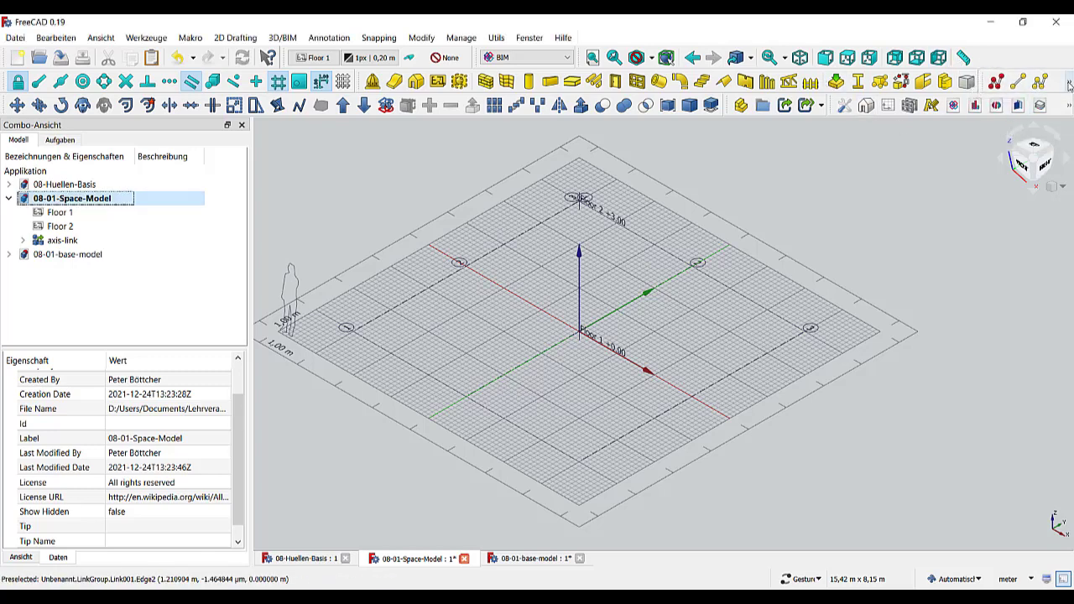
{"action": "left_click", "coordinate": [1069, 82]}
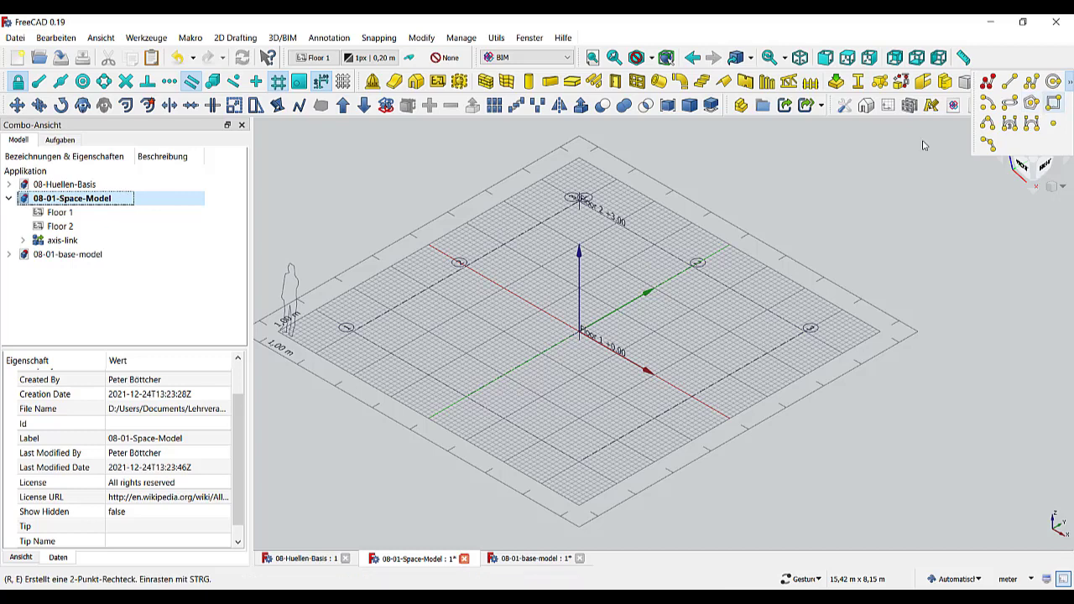
Step: Draw a 4.80 m² rectangle on the grid
{"action": "left_click", "coordinate": [1053, 103]}
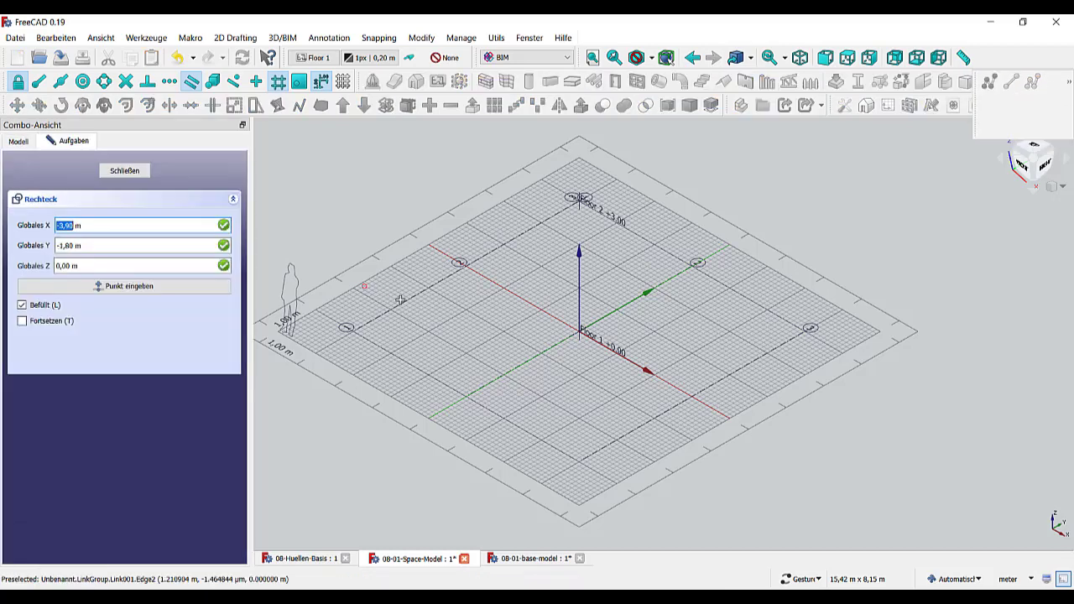
{"action": "left_click", "coordinate": [430, 334]}
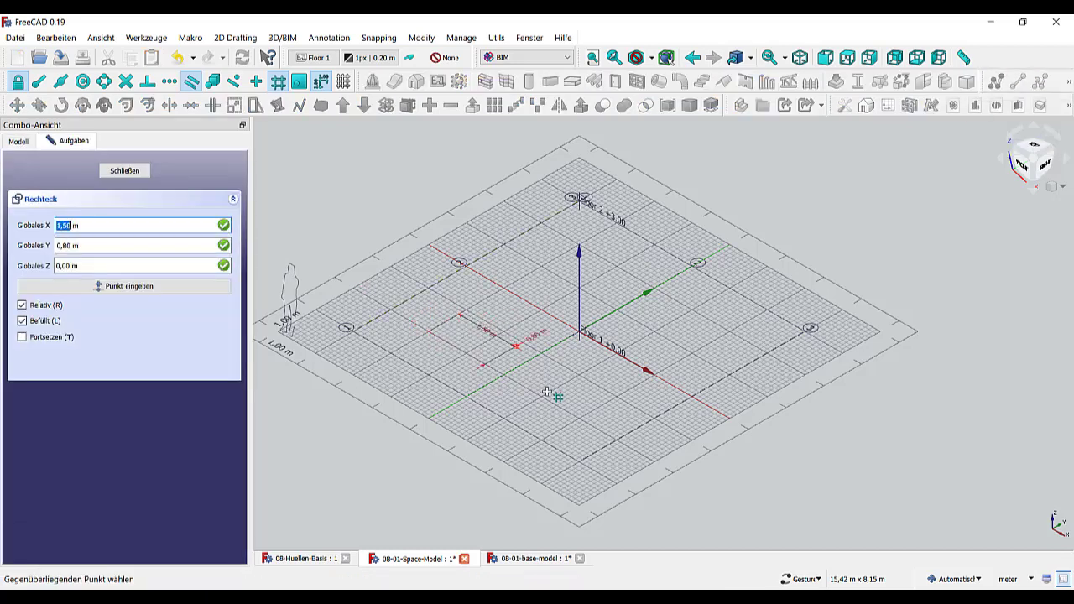
{"action": "left_click", "coordinate": [601, 362]}
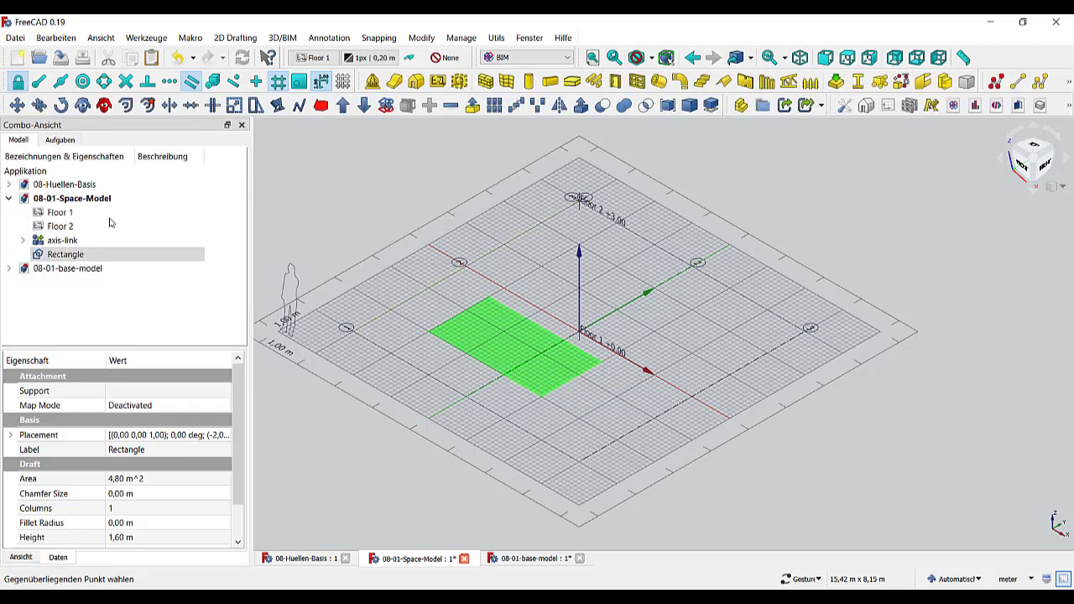
Step: Extrude the rectangle 2.5 m upward into a solid block
{"action": "left_click", "coordinate": [59, 255]}
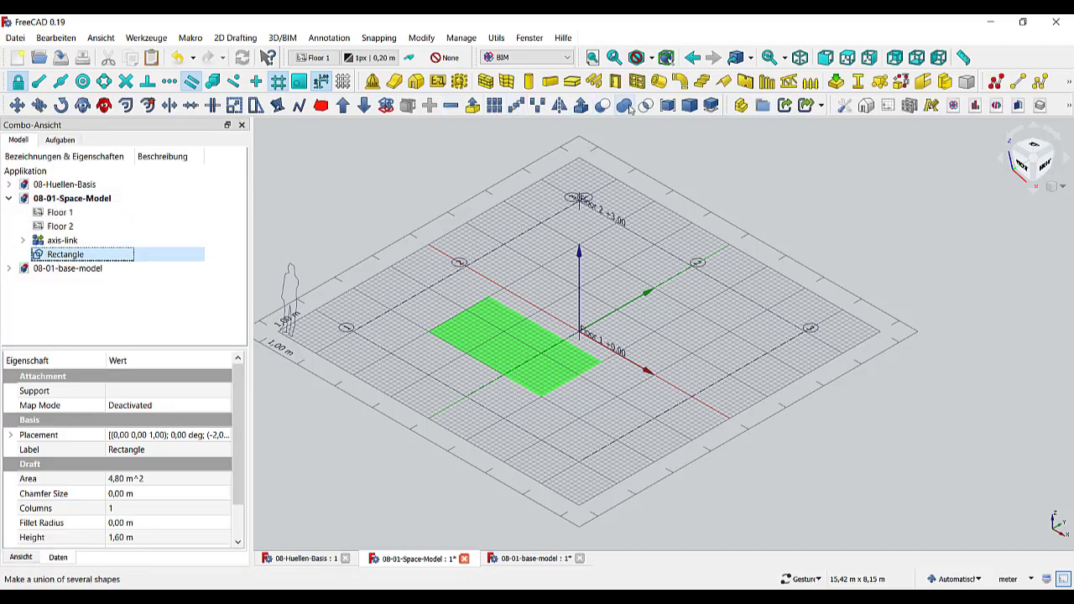
{"action": "left_click", "coordinate": [581, 104]}
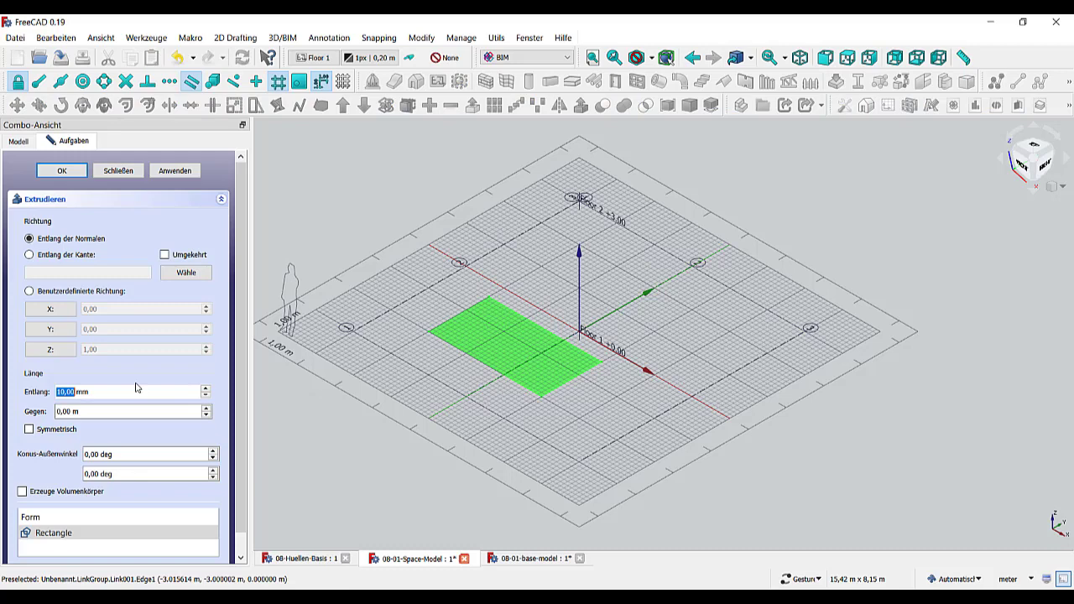
{"action": "left_click", "coordinate": [107, 393]}
{"action": "left_click_drag", "start_coordinate": [107, 394], "coordinate": [20, 385]}
{"action": "type", "text": "2,5 m"}
{"action": "left_click", "coordinate": [62, 170]}
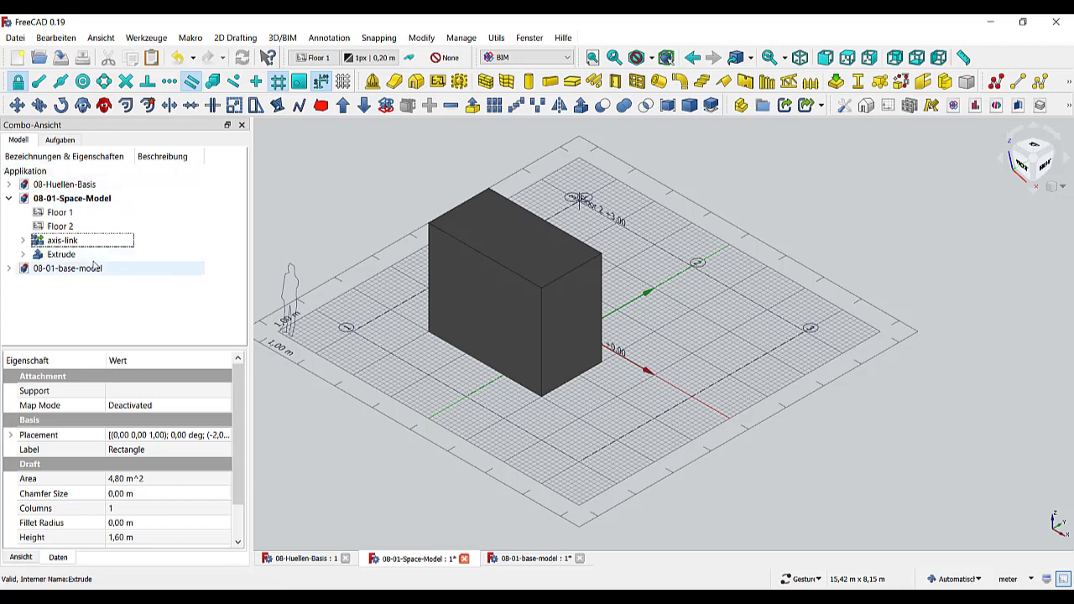
Step: Convert the block into a space labelled 'FL 1 - Room 1' with Move With Host true
{"action": "left_click", "coordinate": [61, 255]}
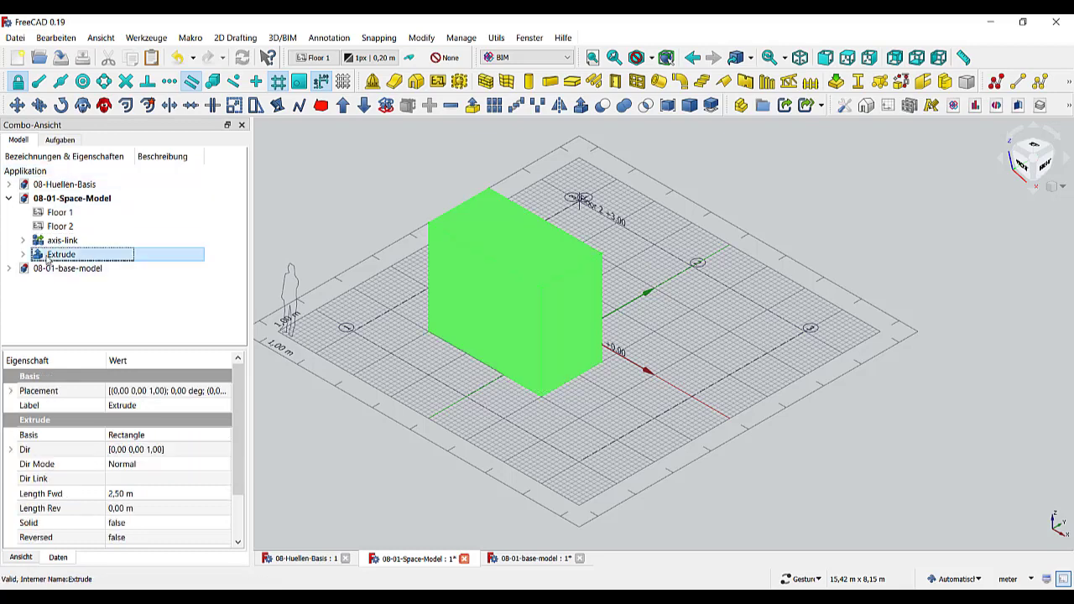
{"action": "left_click", "coordinate": [459, 81]}
{"action": "left_click", "coordinate": [59, 255]}
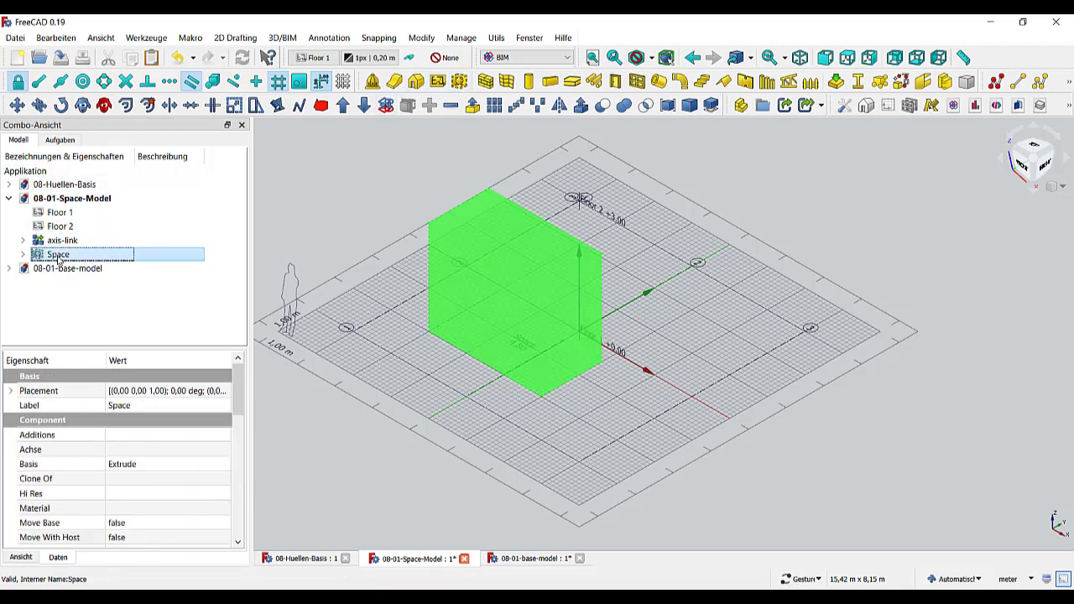
{"action": "left_click", "coordinate": [150, 406]}
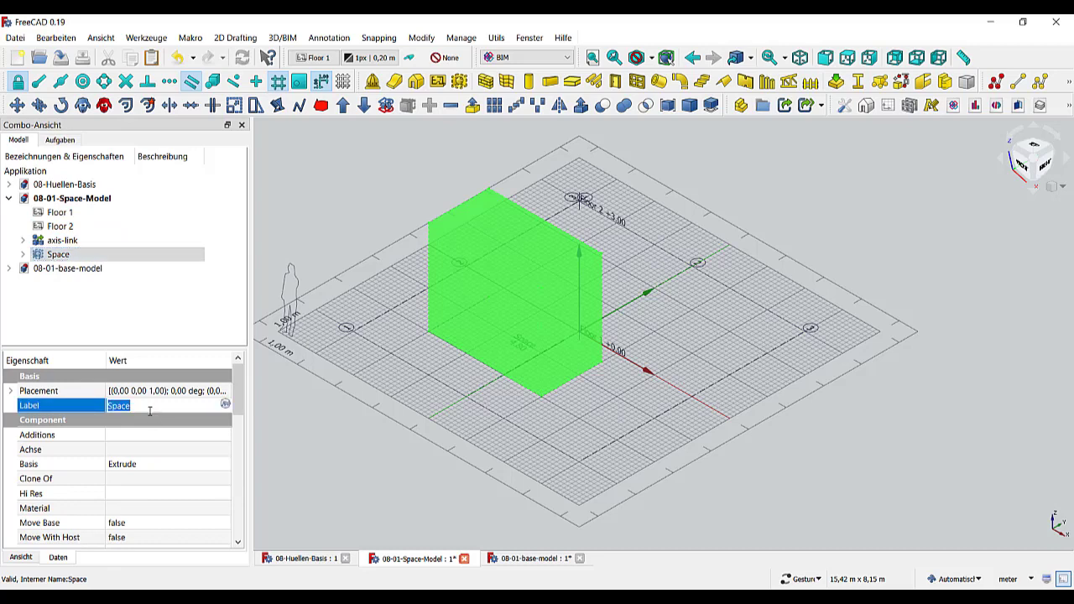
{"action": "type", "text": "FL 1"}
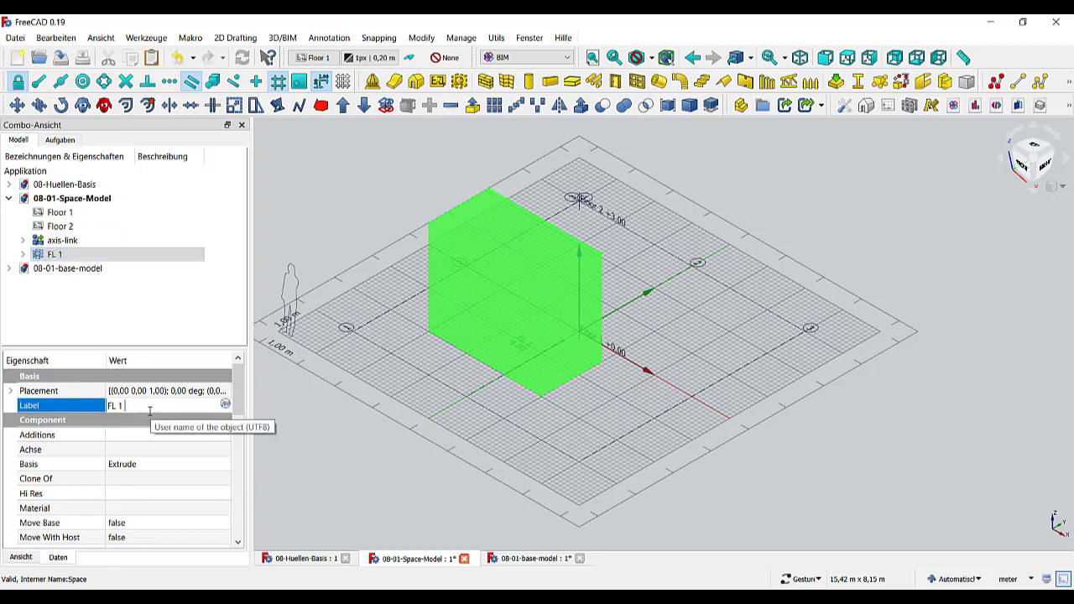
{"action": "type", "text": " - Room 1"}
{"action": "left_click", "coordinate": [120, 538]}
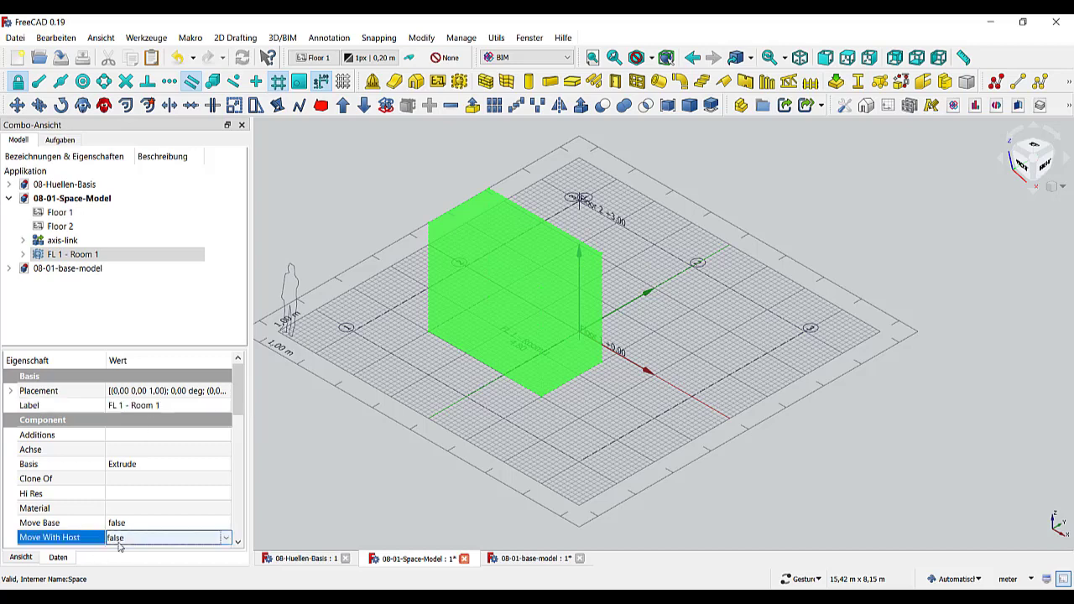
{"action": "left_click", "coordinate": [225, 538]}
{"action": "left_click", "coordinate": [156, 561]}
Step: Set the space's Show Unit to true so its label shows the 4.80m² area
{"action": "scroll", "coordinate": [159, 525], "scroll_direction": "down", "scroll_amount": 4}
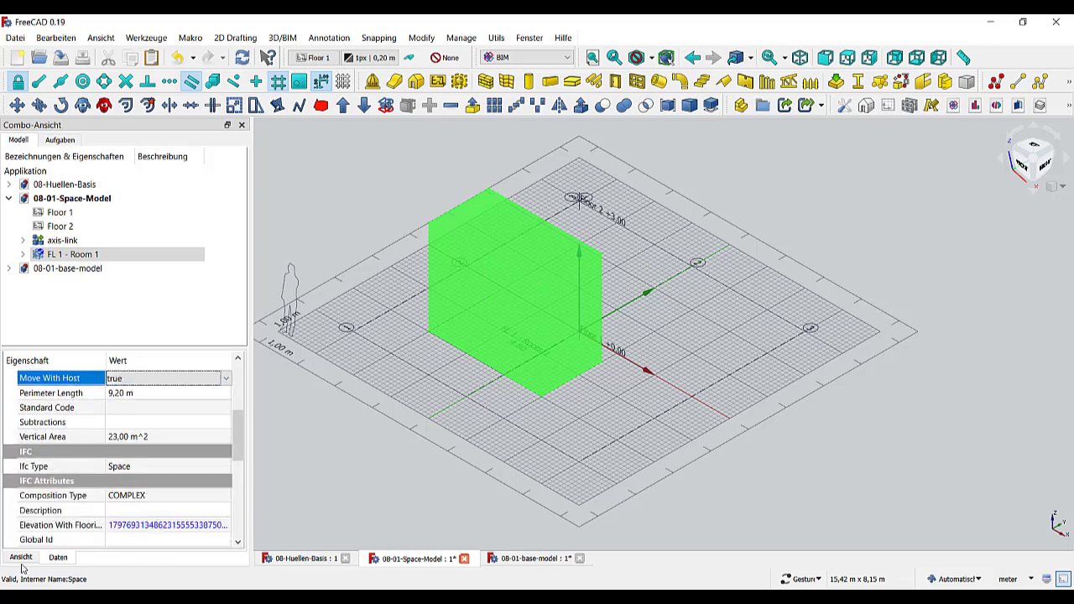
{"action": "left_click", "coordinate": [21, 558]}
{"action": "scroll", "coordinate": [76, 523], "scroll_direction": "down", "scroll_amount": 1}
{"action": "left_click", "coordinate": [143, 502]}
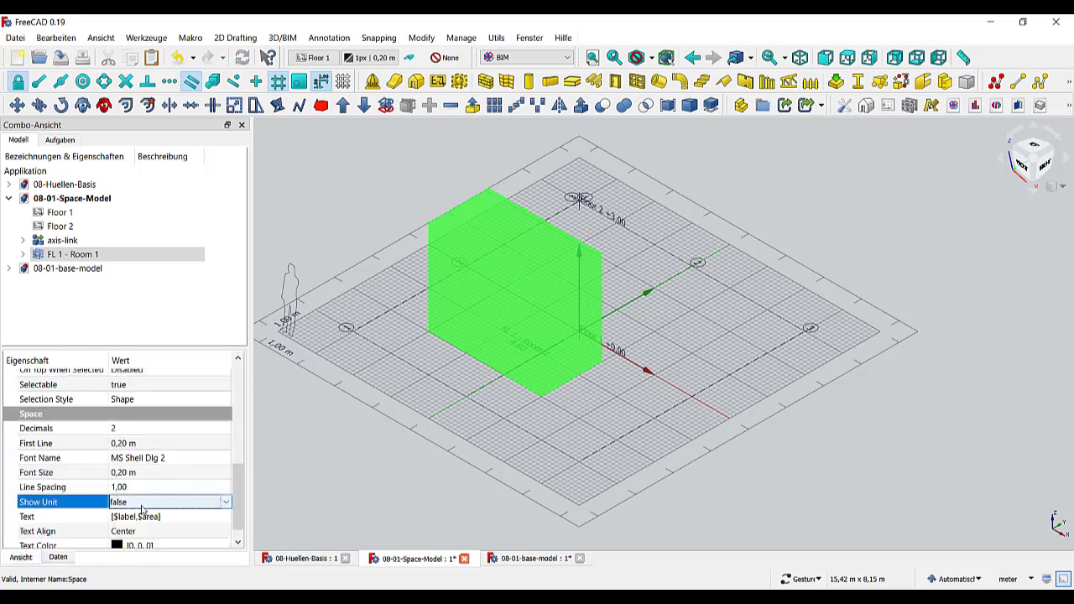
{"action": "left_click", "coordinate": [142, 506]}
{"action": "left_click", "coordinate": [139, 528]}
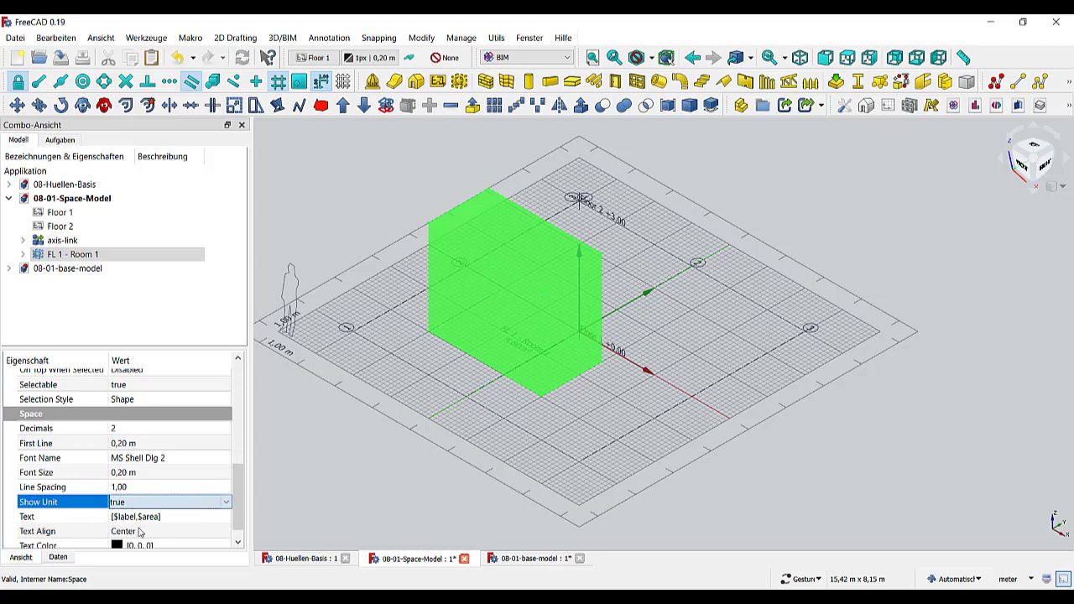
{"action": "left_click", "coordinate": [291, 487]}
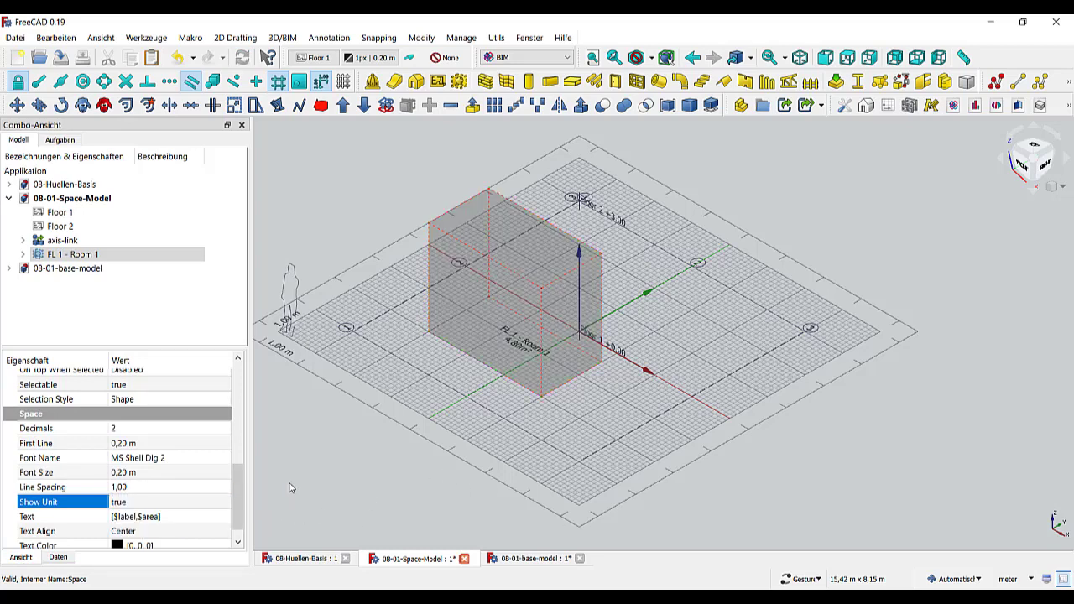
{"action": "scroll", "coordinate": [536, 366], "scroll_direction": "up", "scroll_amount": 5}
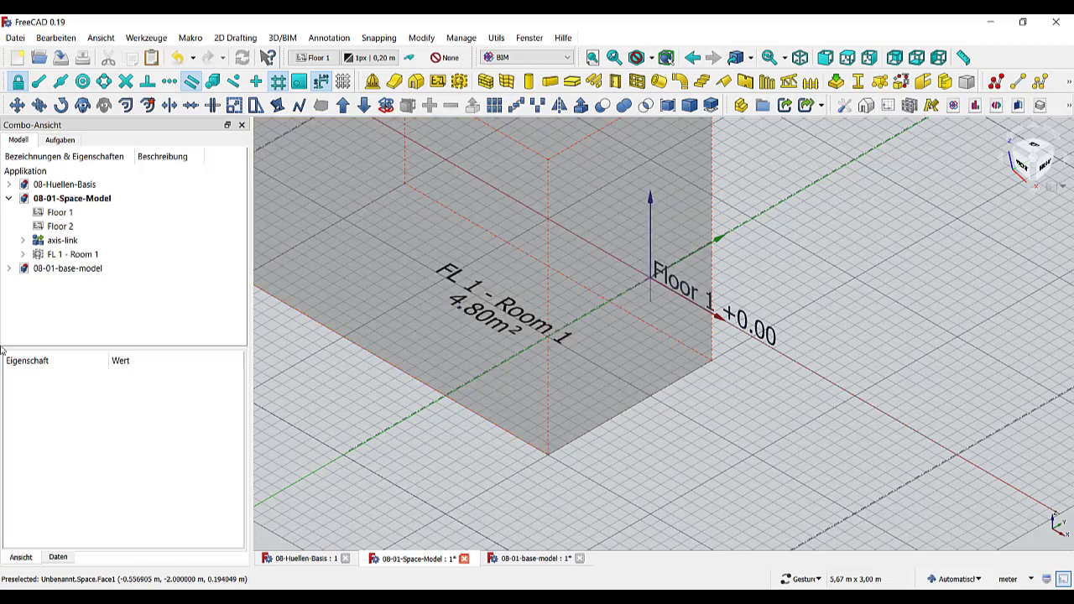
{"action": "left_click", "coordinate": [71, 256]}
{"action": "left_click_drag", "start_coordinate": [70, 258], "coordinate": [81, 216]}
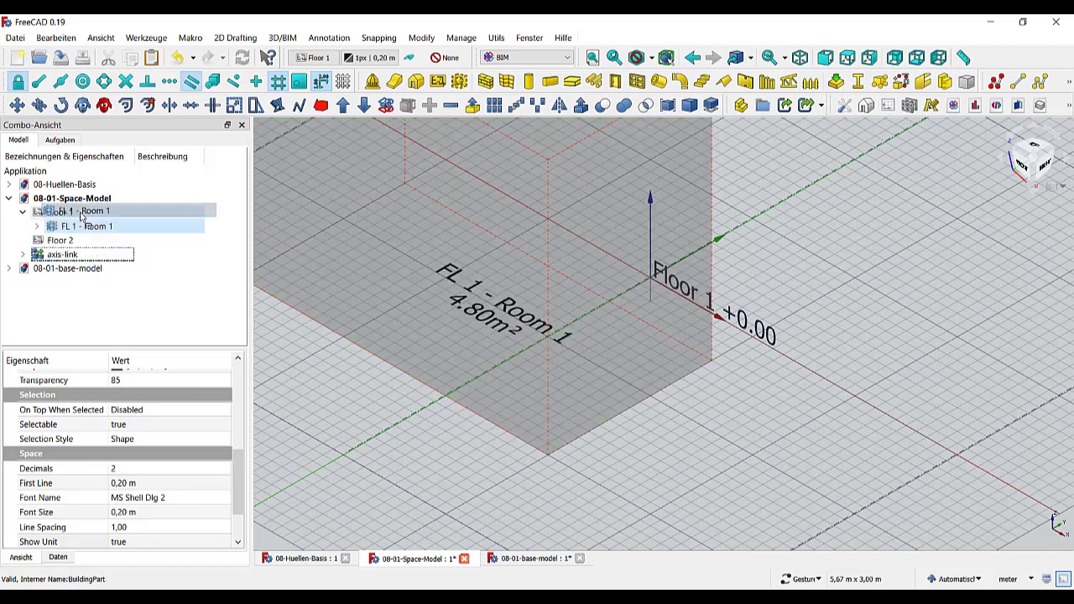
{"action": "left_click", "coordinate": [25, 213]}
{"action": "left_click", "coordinate": [26, 213]}
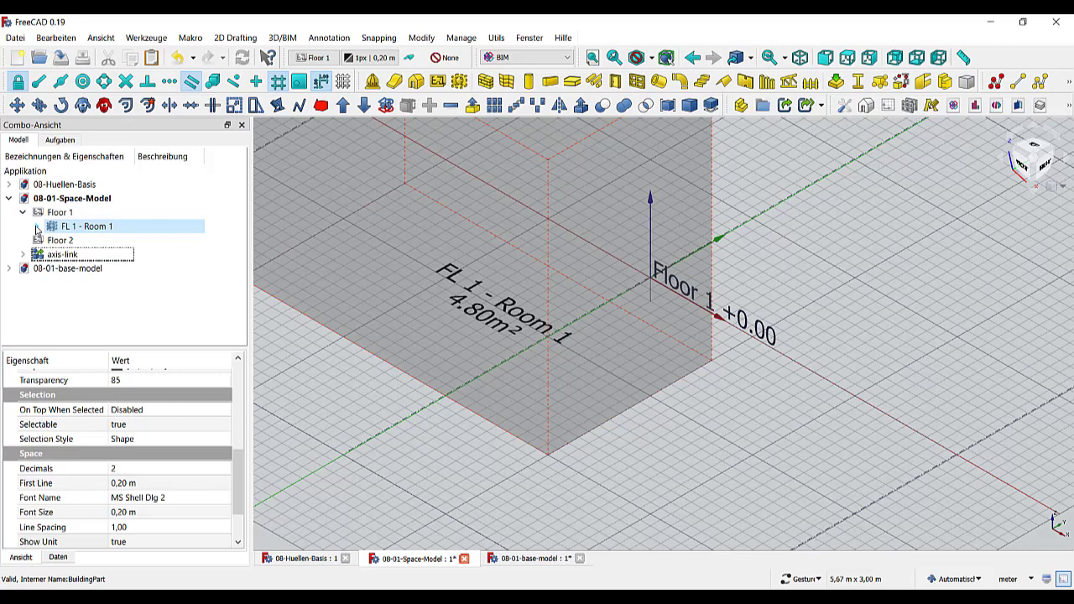
{"action": "left_click", "coordinate": [37, 226]}
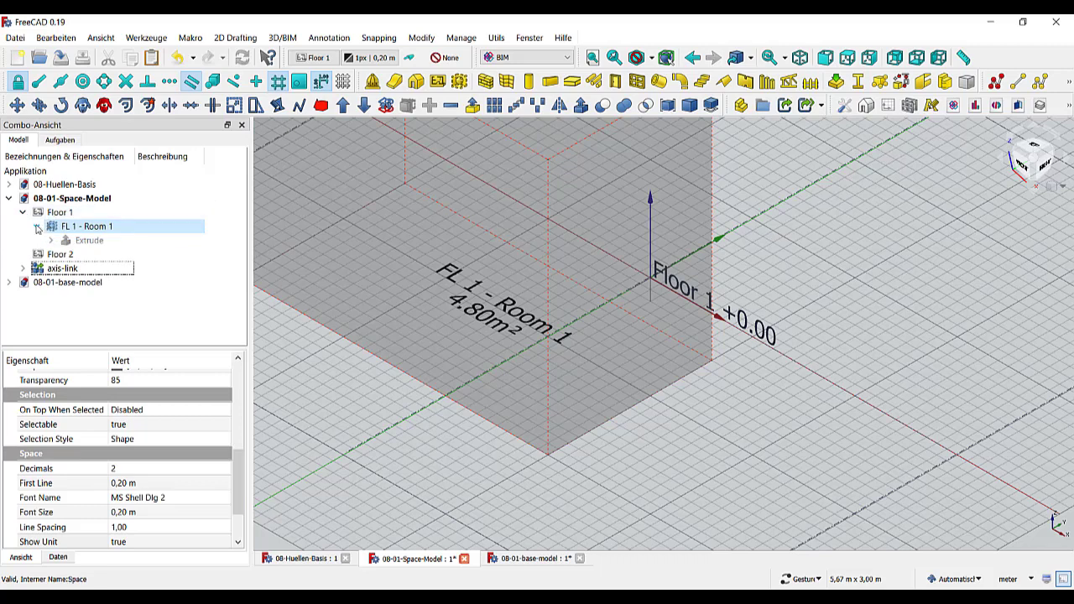
{"action": "left_click", "coordinate": [37, 227]}
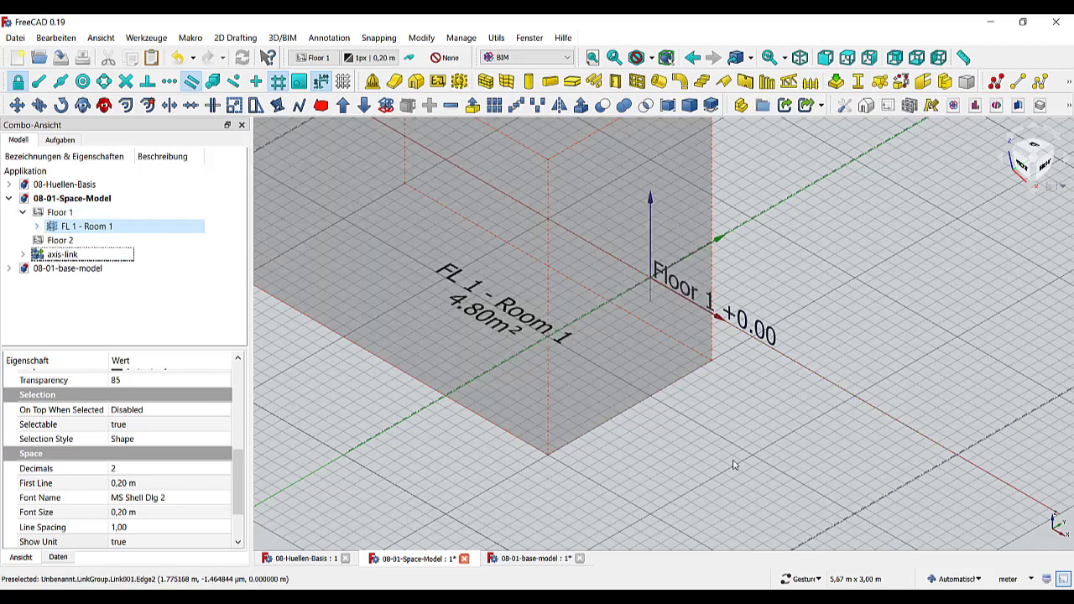
{"action": "left_click", "coordinate": [428, 410]}
{"action": "scroll", "coordinate": [428, 410], "scroll_direction": "down", "scroll_amount": 2}
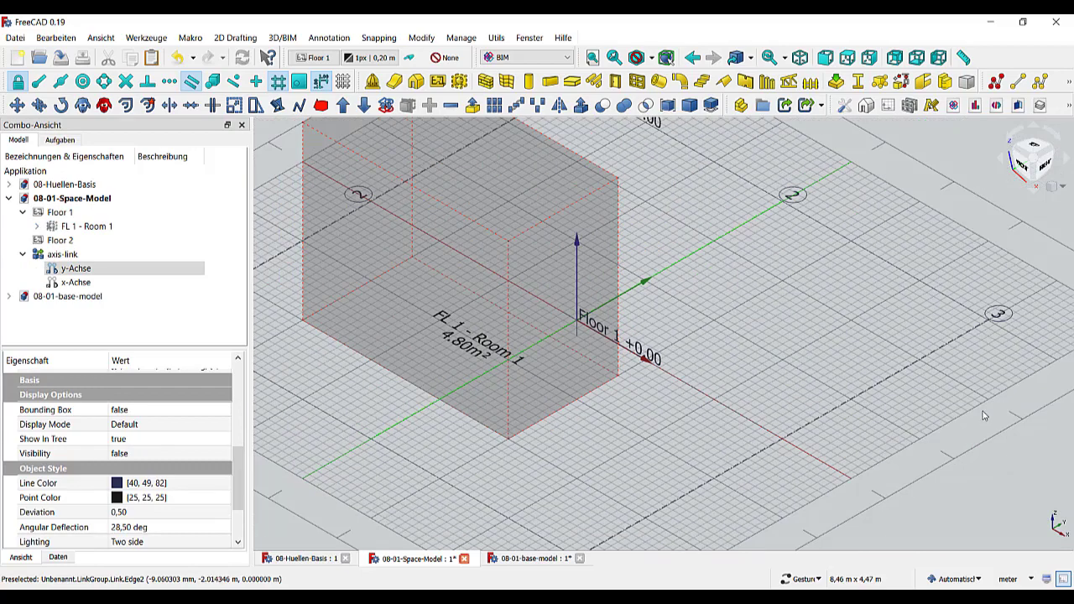
{"action": "key", "text": "v"}
{"action": "key", "text": "f"}
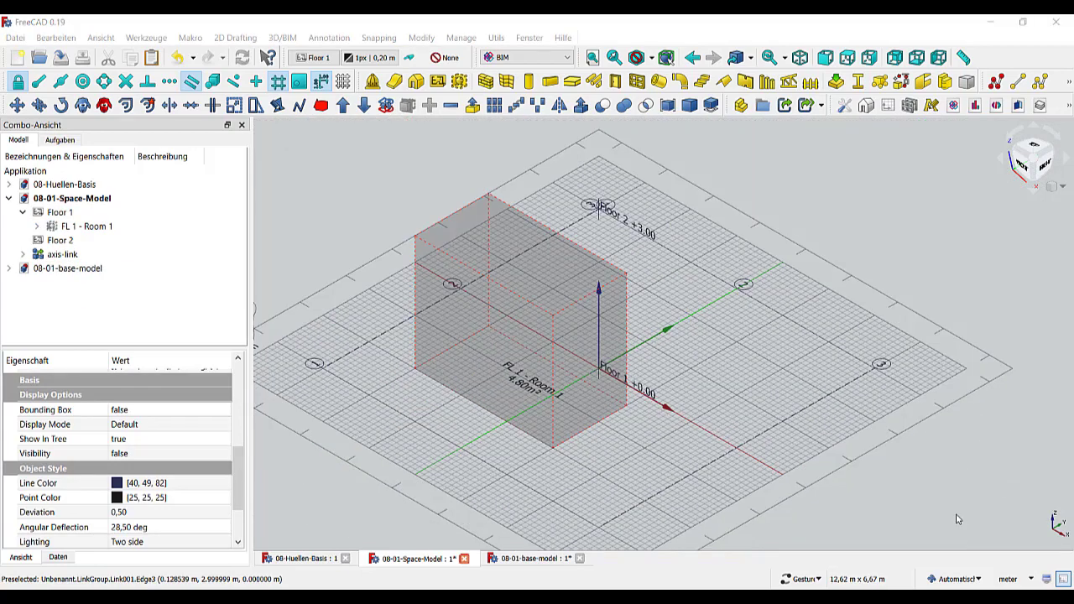
Step: Set the working plane to Floor 2
{"action": "left_click", "coordinate": [54, 214]}
{"action": "left_click", "coordinate": [23, 212]}
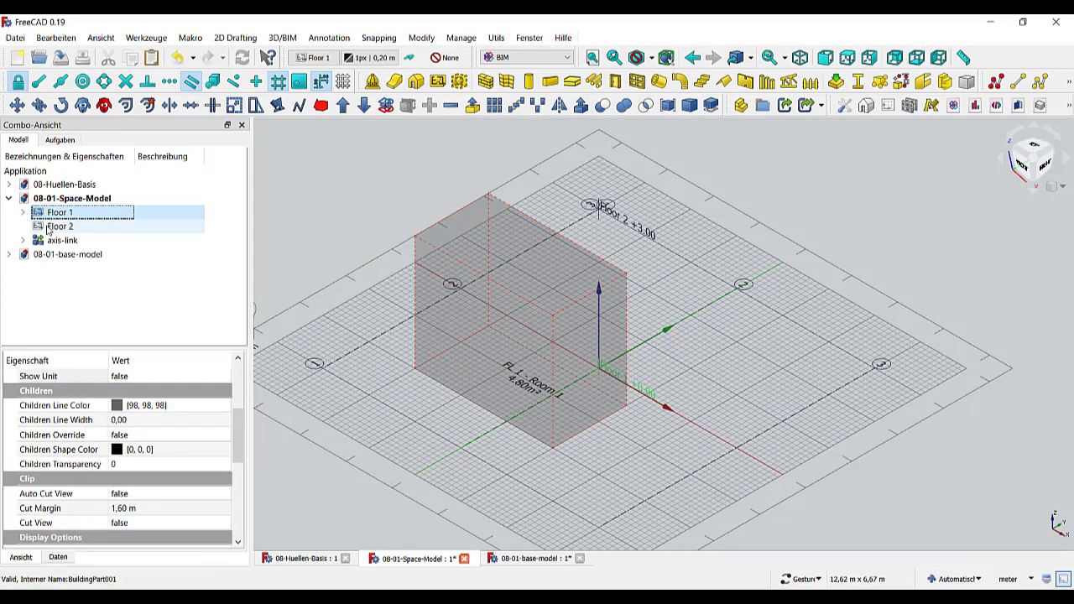
{"action": "left_click", "coordinate": [50, 228]}
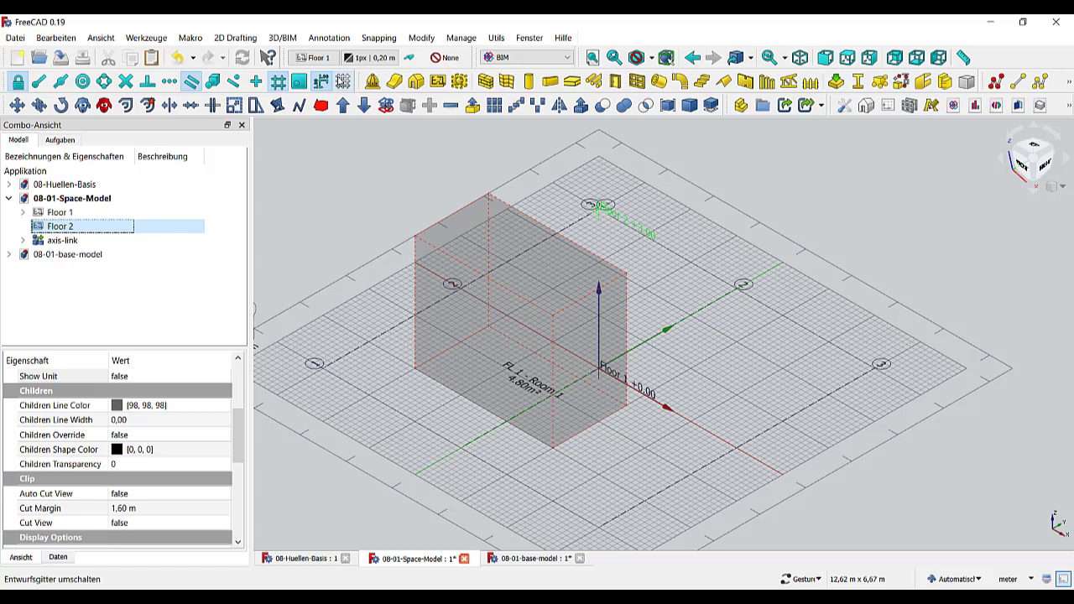
{"action": "left_click", "coordinate": [342, 80]}
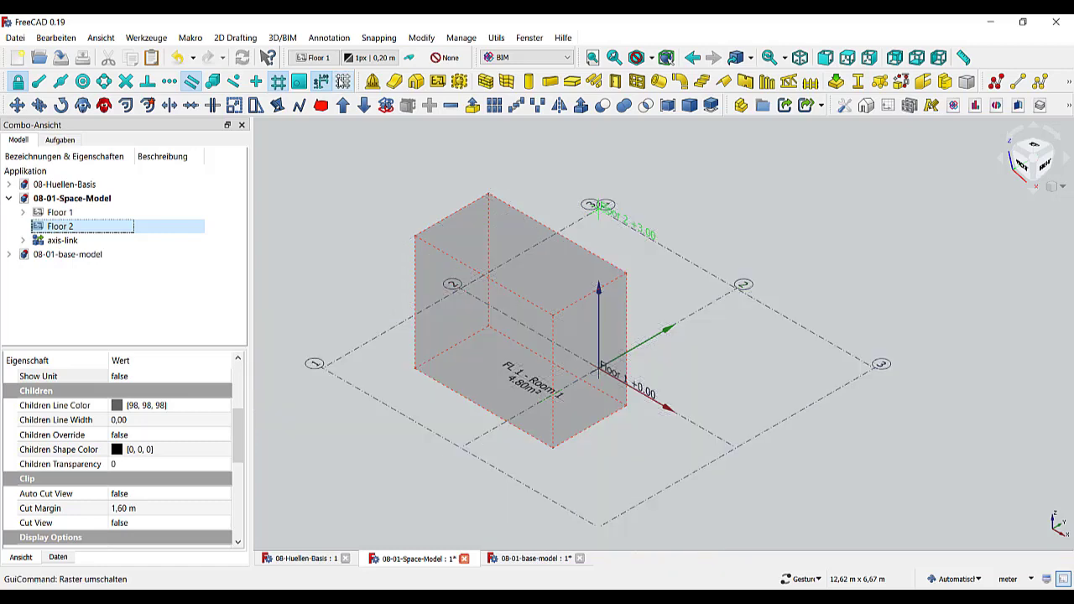
{"action": "left_click", "coordinate": [342, 81]}
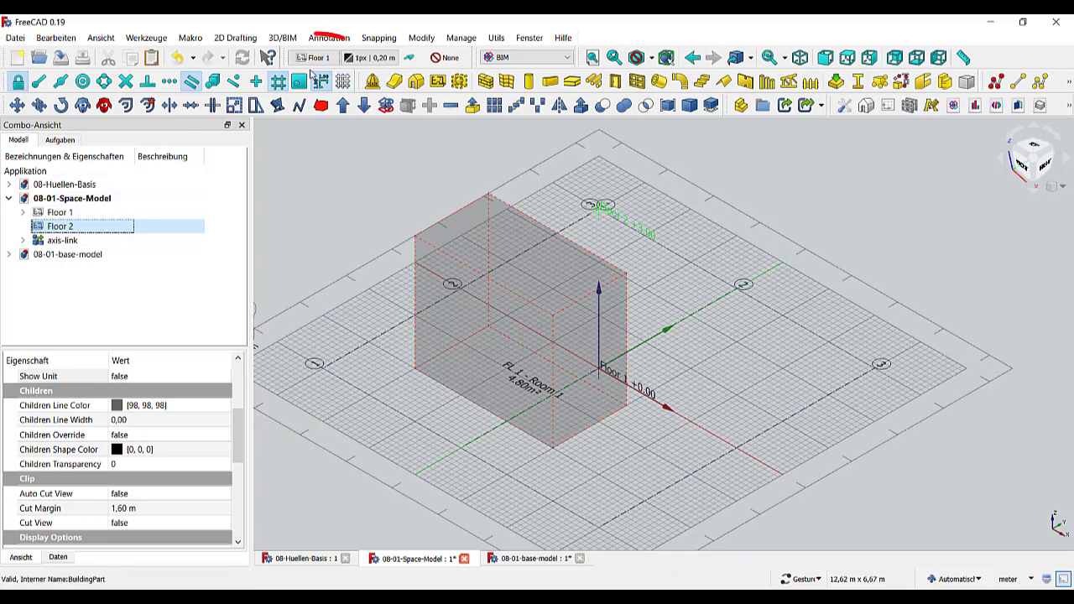
{"action": "left_click", "coordinate": [311, 59]}
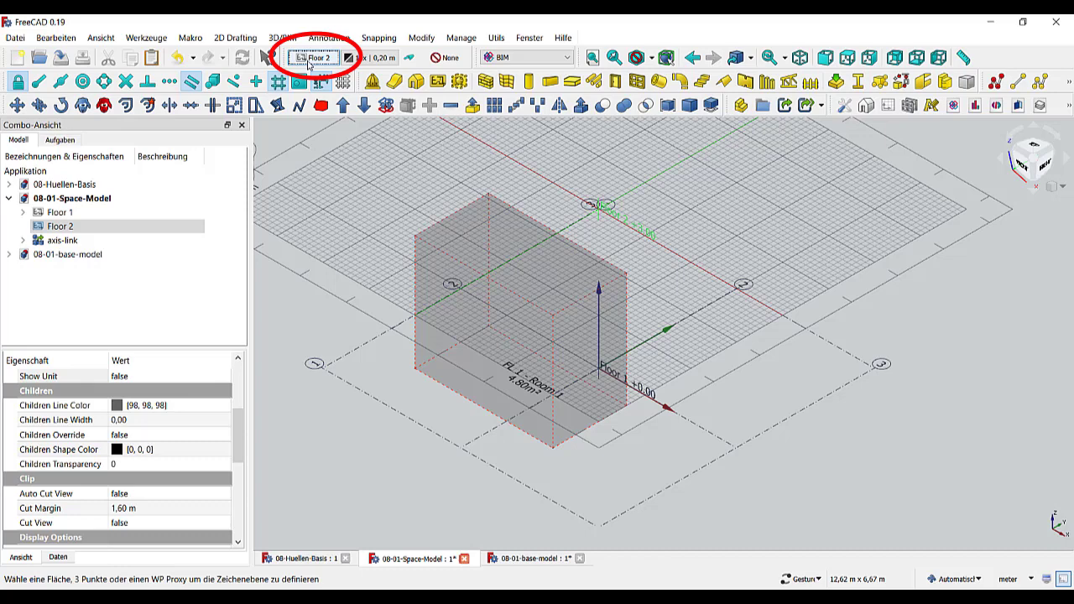
Step: Hide Floor 1 together with its room
{"action": "left_click", "coordinate": [76, 213]}
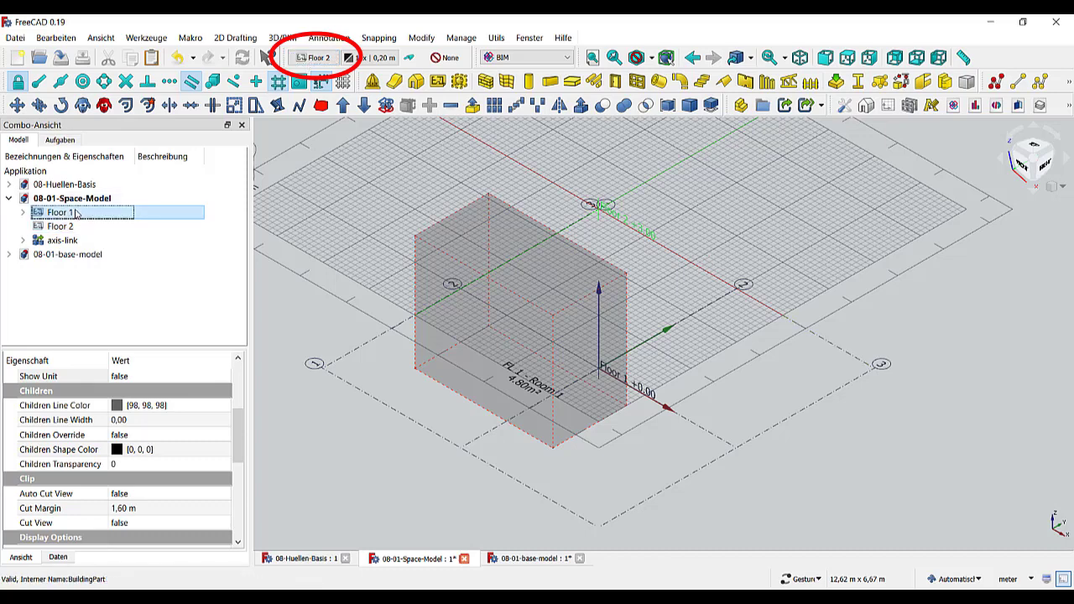
{"action": "key", "text": "space"}
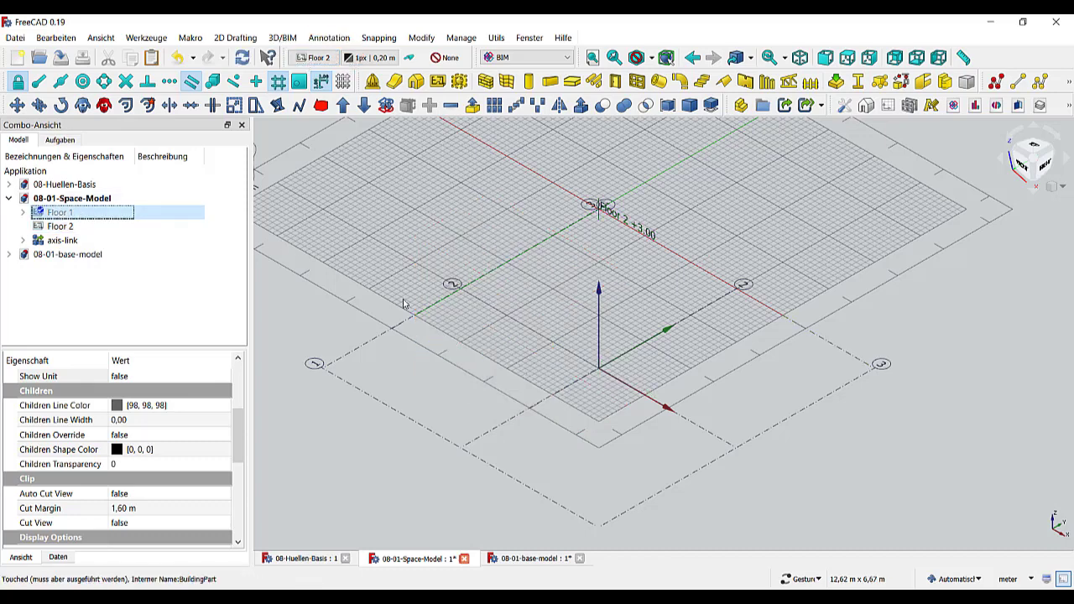
{"action": "left_click", "coordinate": [72, 198]}
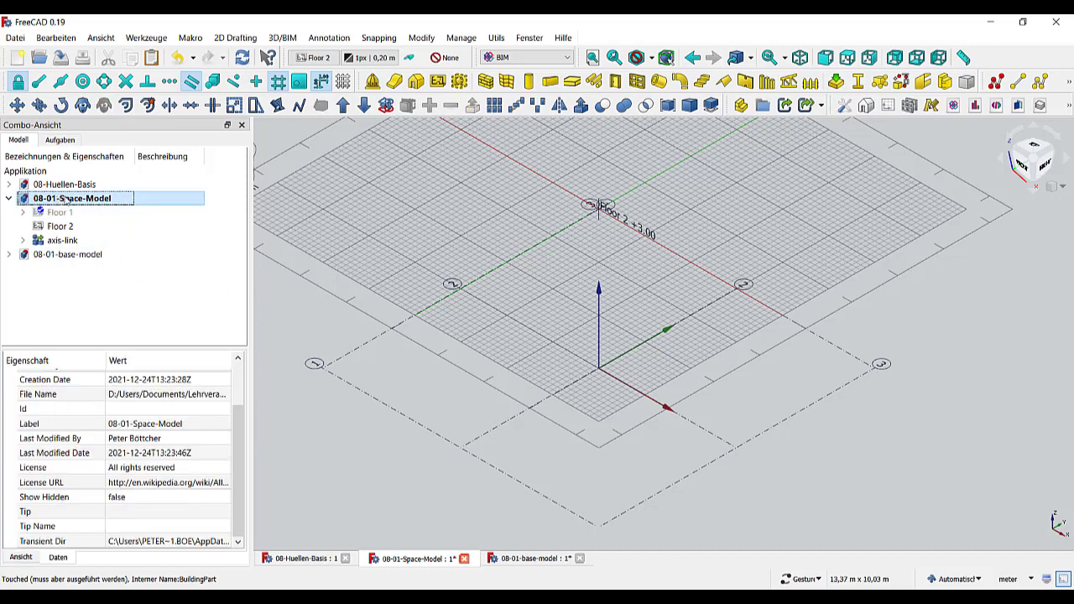
Step: Draw a 4.00 m by 2.20 m rectangle on the Floor 2 plane
{"action": "left_click", "coordinate": [1069, 83]}
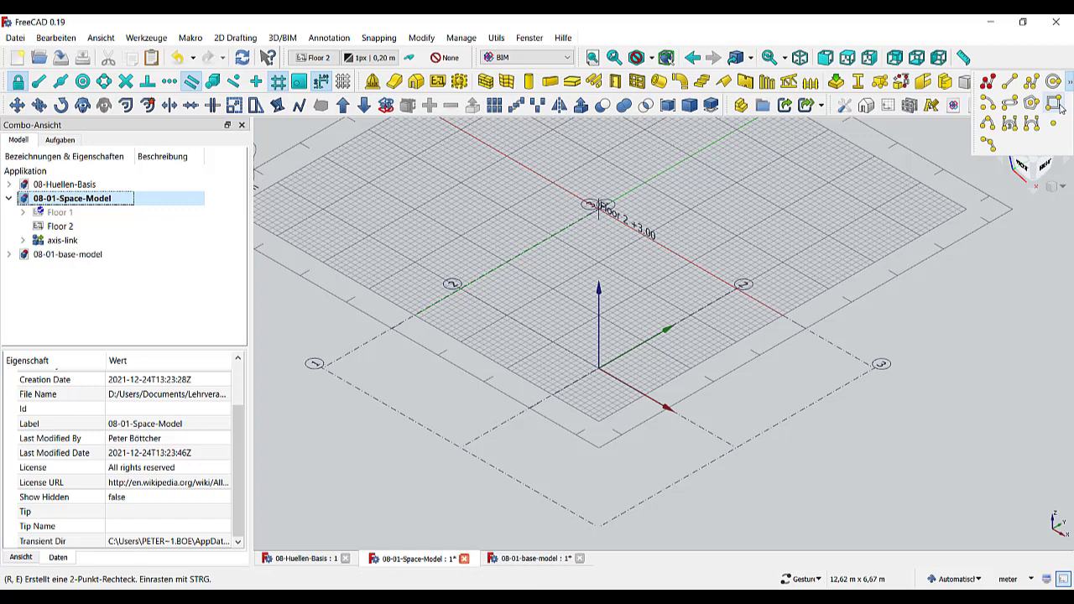
{"action": "left_click", "coordinate": [988, 115]}
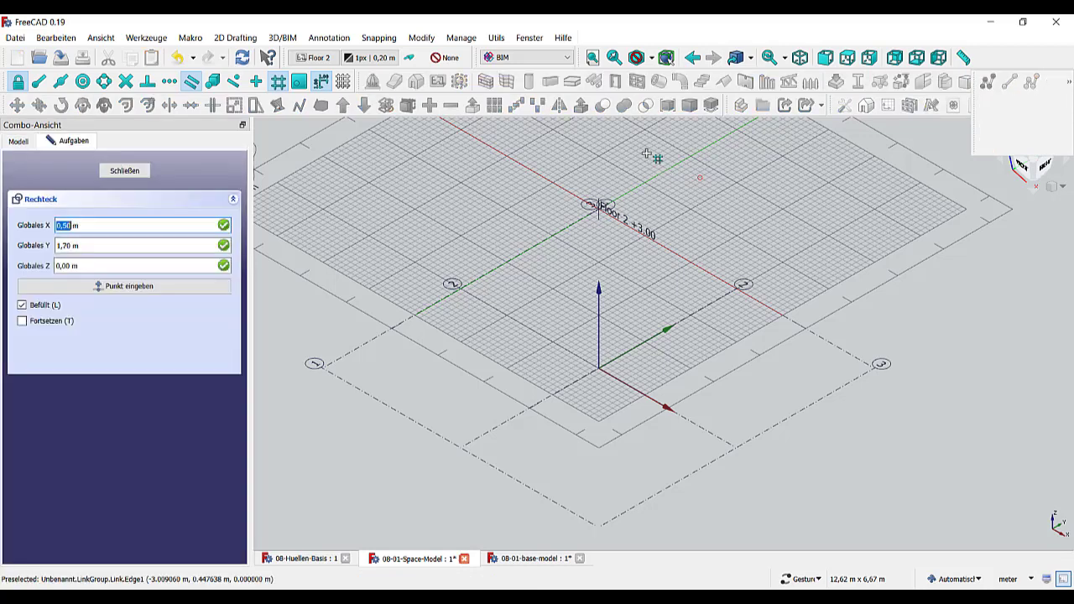
{"action": "left_click", "coordinate": [602, 159]}
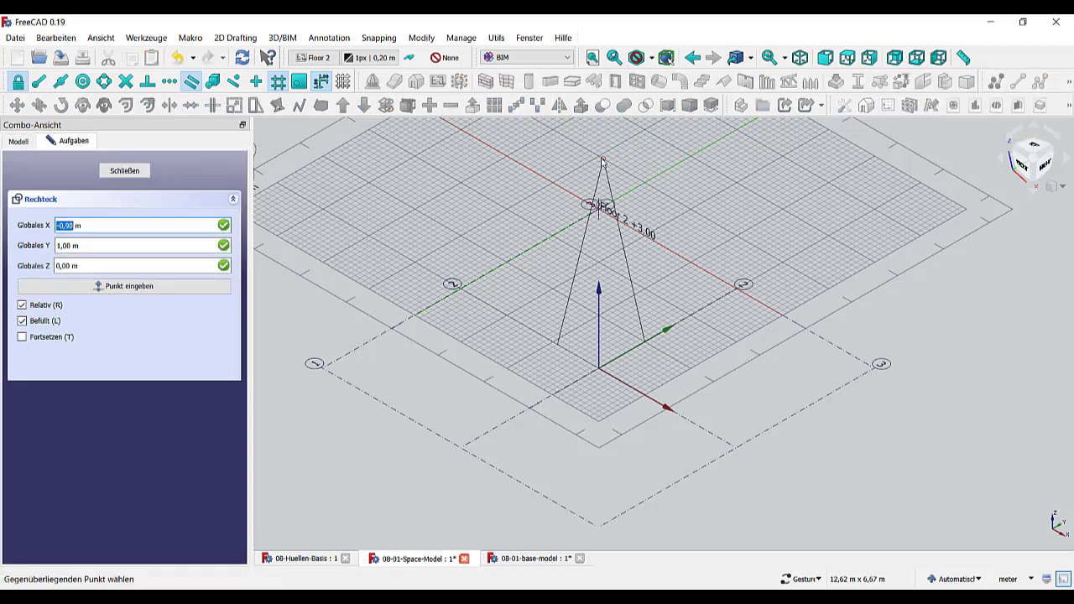
{"action": "left_click", "coordinate": [887, 207]}
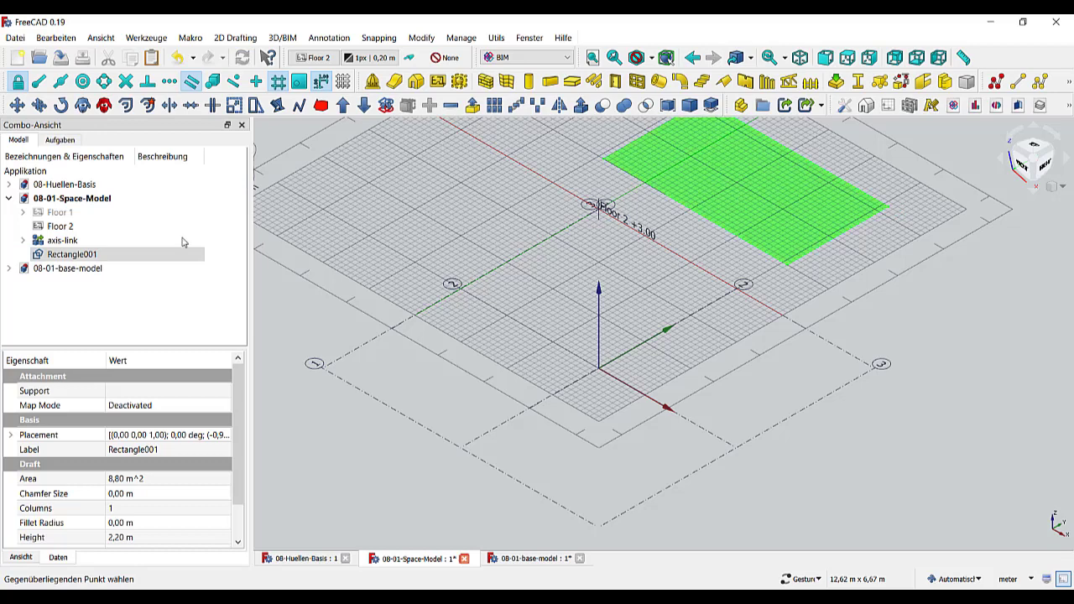
Step: Extrude Rectangle001 2,50 m upward into a block
{"action": "left_click", "coordinate": [72, 254]}
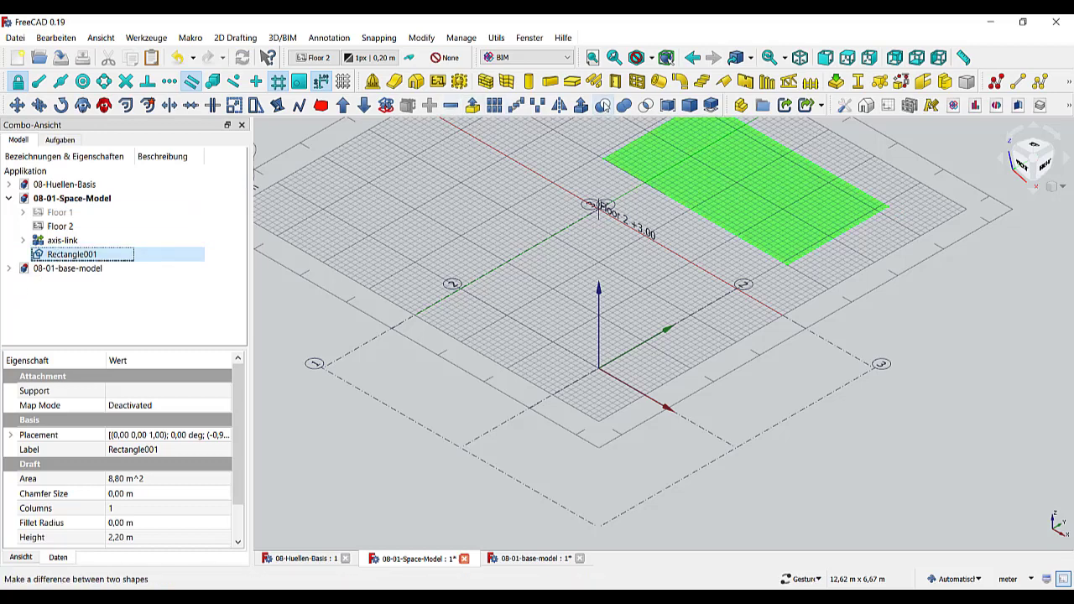
{"action": "left_click", "coordinate": [578, 107]}
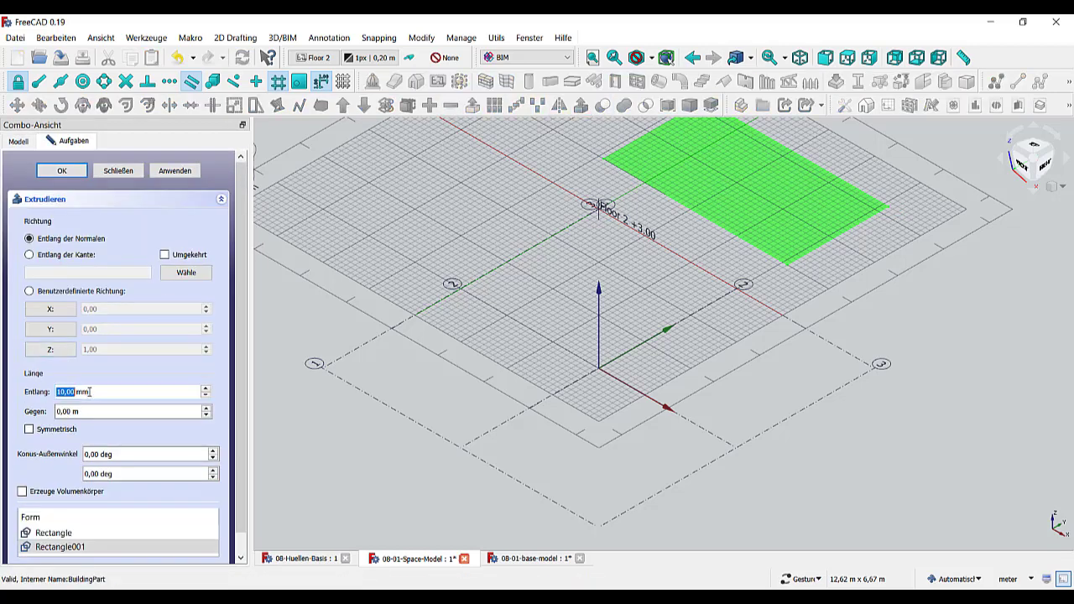
{"action": "type", "text": "2,50 m"}
{"action": "left_click", "coordinate": [59, 171]}
{"action": "scroll", "coordinate": [151, 365], "scroll_direction": "down", "scroll_amount": 1}
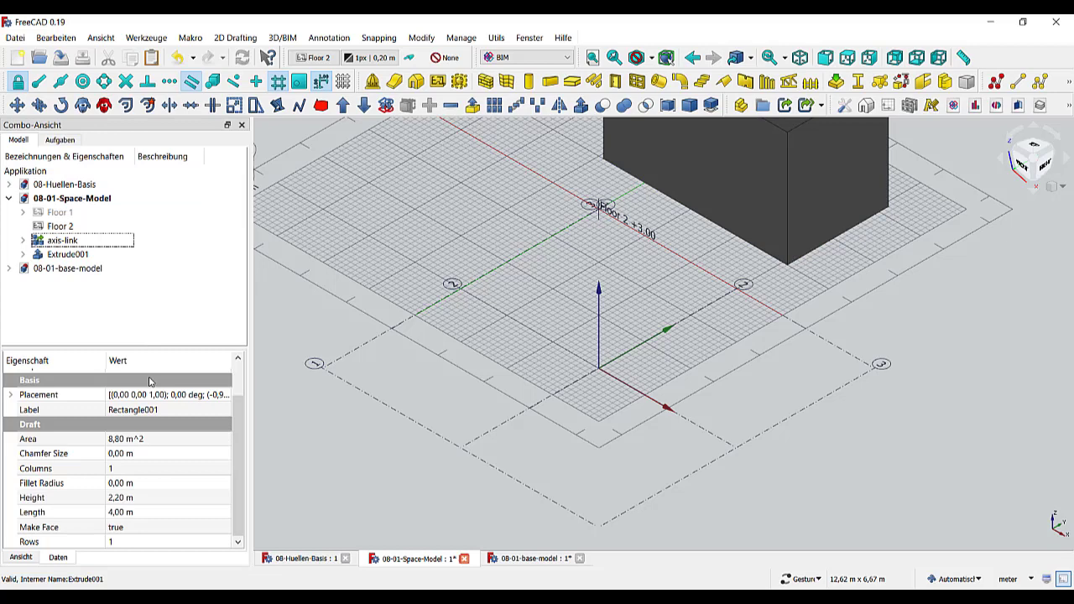
{"action": "scroll", "coordinate": [151, 365], "scroll_direction": "up", "scroll_amount": 1}
Step: Convert Extrude001 into a space labelled 'Fl 2 - Room 2' with Move With Host true
{"action": "left_click", "coordinate": [76, 257]}
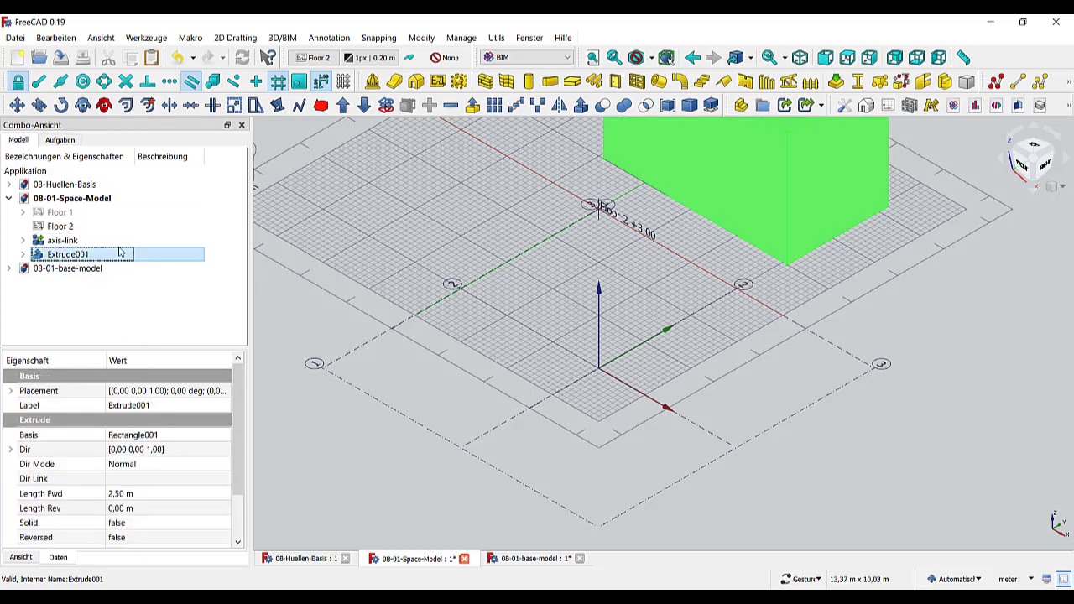
{"action": "left_click", "coordinate": [459, 81]}
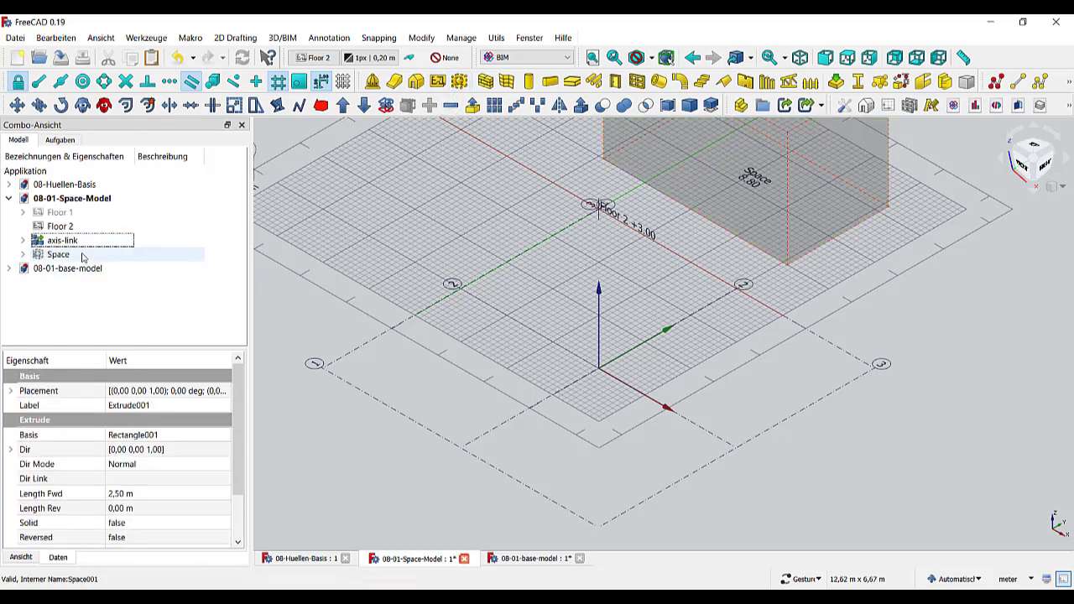
{"action": "left_click", "coordinate": [56, 255]}
{"action": "left_click", "coordinate": [158, 406]}
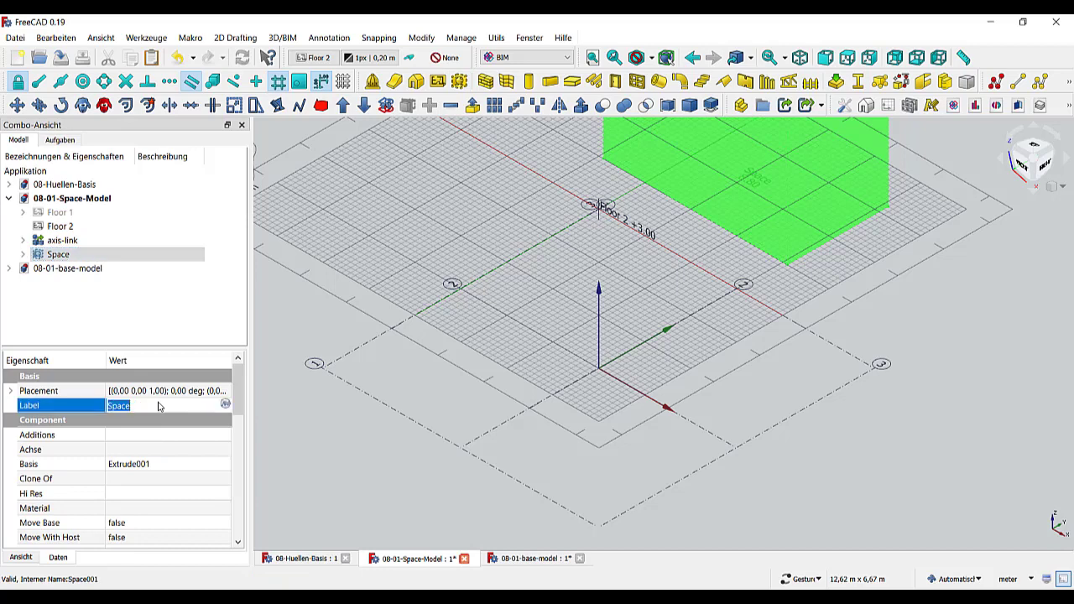
{"action": "type", "text": "Fl"}
{"action": "type", "text": "2 - Room 2"}
{"action": "left_click", "coordinate": [137, 524]}
{"action": "left_click", "coordinate": [132, 538]}
{"action": "left_click", "coordinate": [132, 538]}
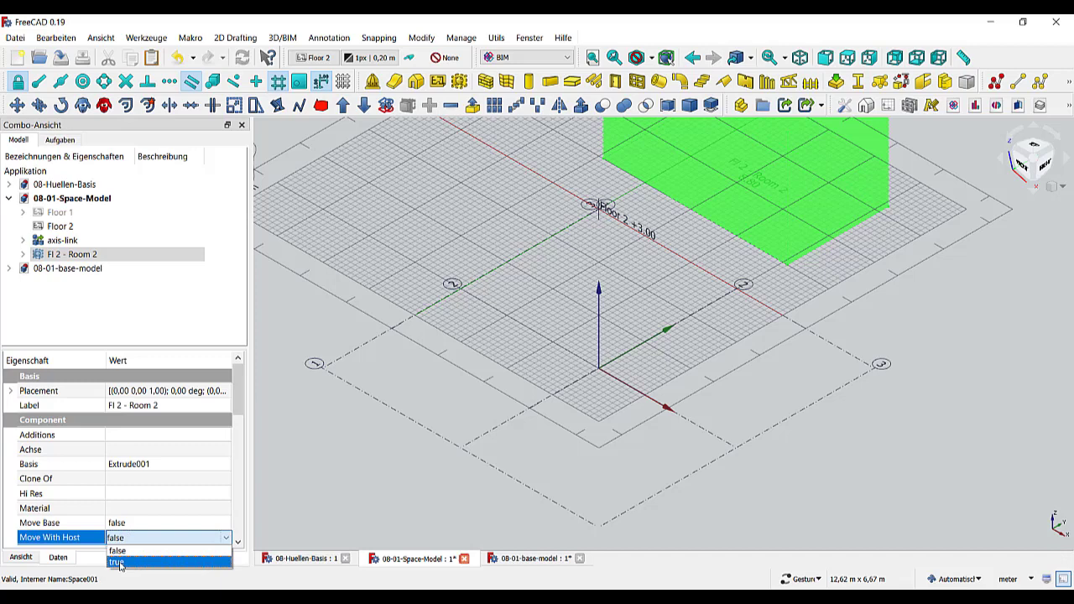
{"action": "left_click", "coordinate": [120, 563]}
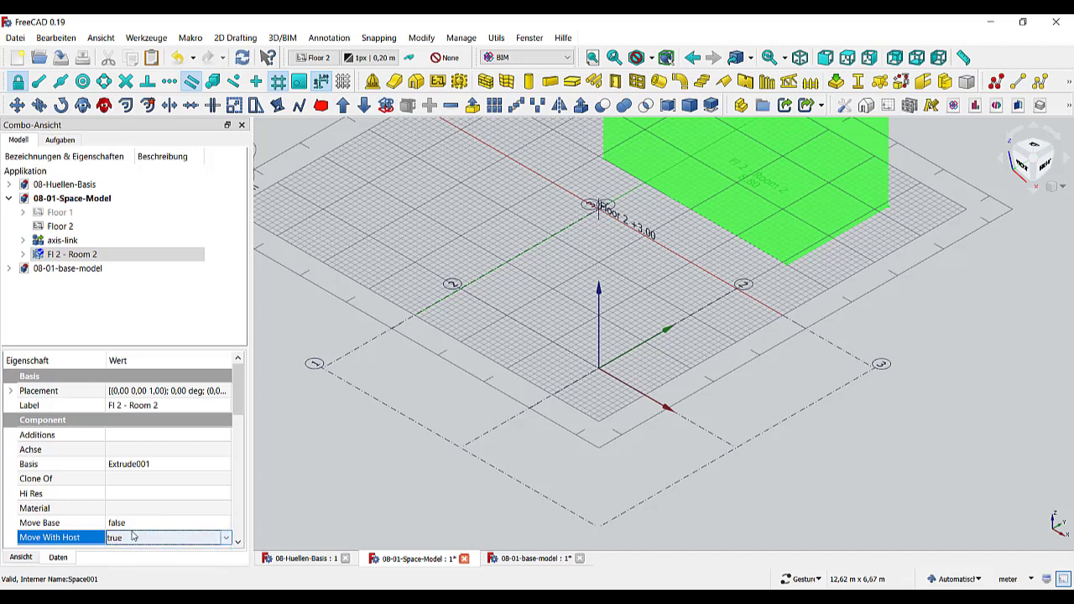
Step: Set the space's Show Unit to true so its label shows the 8.80m² area
{"action": "scroll", "coordinate": [133, 482], "scroll_direction": "down", "scroll_amount": 2}
{"action": "left_click", "coordinate": [22, 557]}
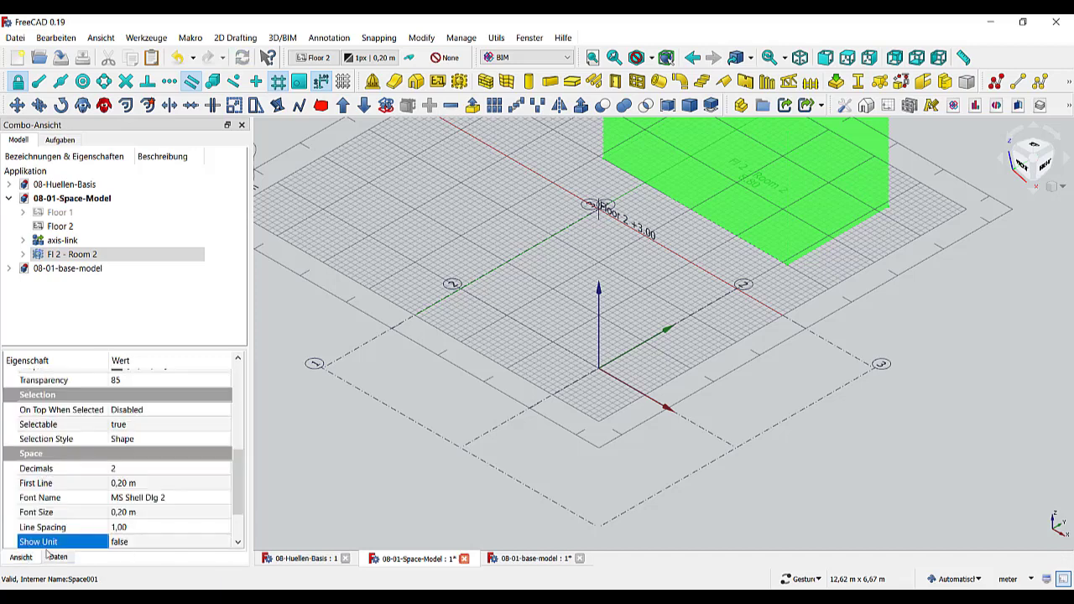
{"action": "scroll", "coordinate": [166, 496], "scroll_direction": "down", "scroll_amount": 2}
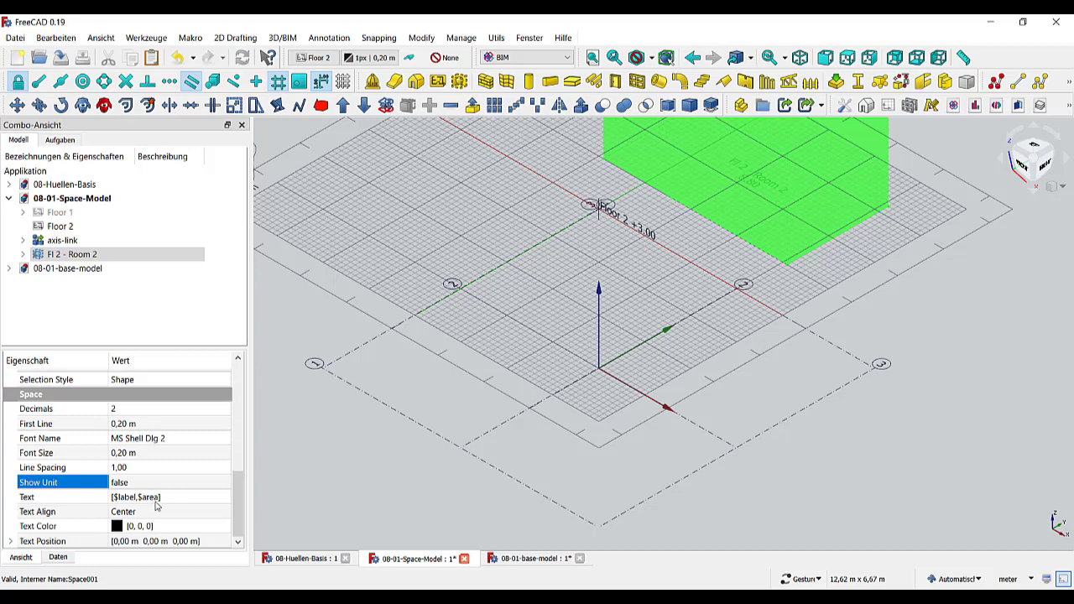
{"action": "left_click", "coordinate": [155, 485]}
{"action": "left_click", "coordinate": [142, 483]}
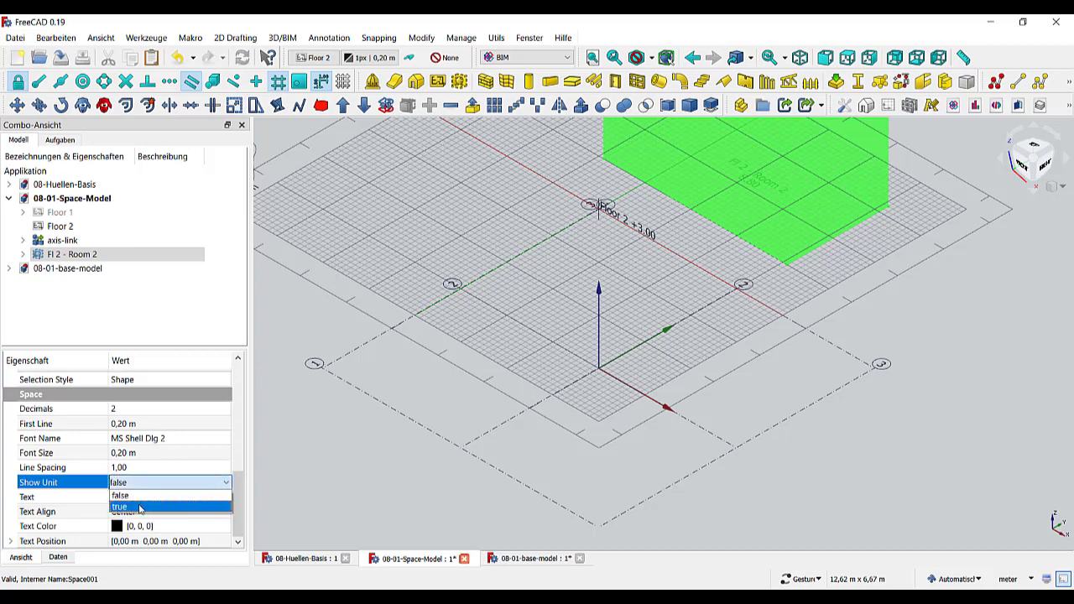
{"action": "left_click", "coordinate": [140, 504]}
Step: Move Fl 2 - Room 2 into Floor 2 and confirm it in Front view
{"action": "left_click", "coordinate": [176, 309]}
{"action": "right_click", "coordinate": [175, 302]}
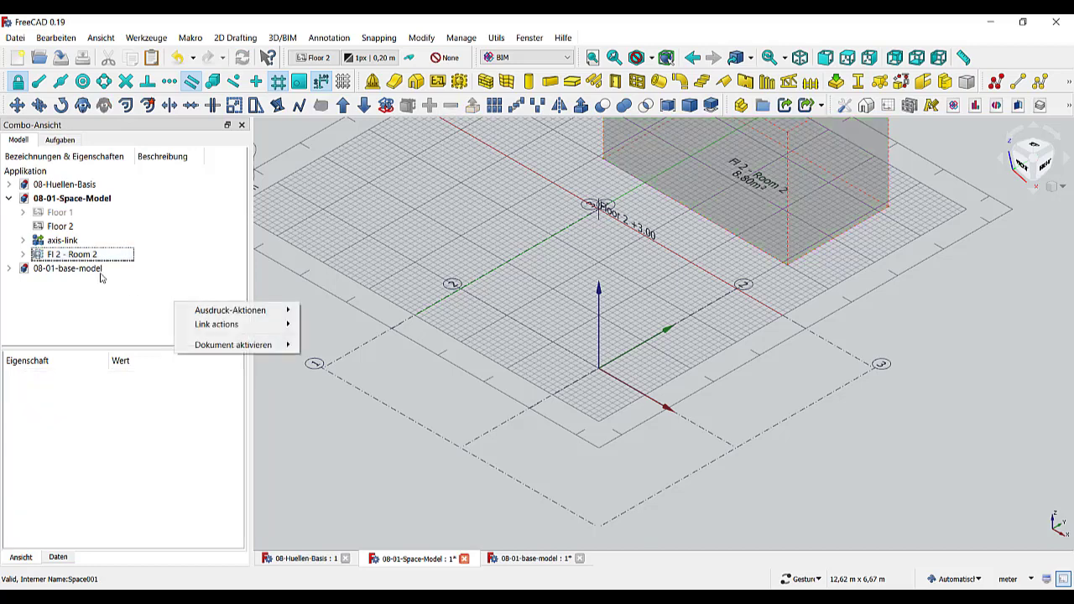
{"action": "left_click", "coordinate": [38, 255]}
{"action": "left_click_drag", "start_coordinate": [39, 256], "coordinate": [67, 229]}
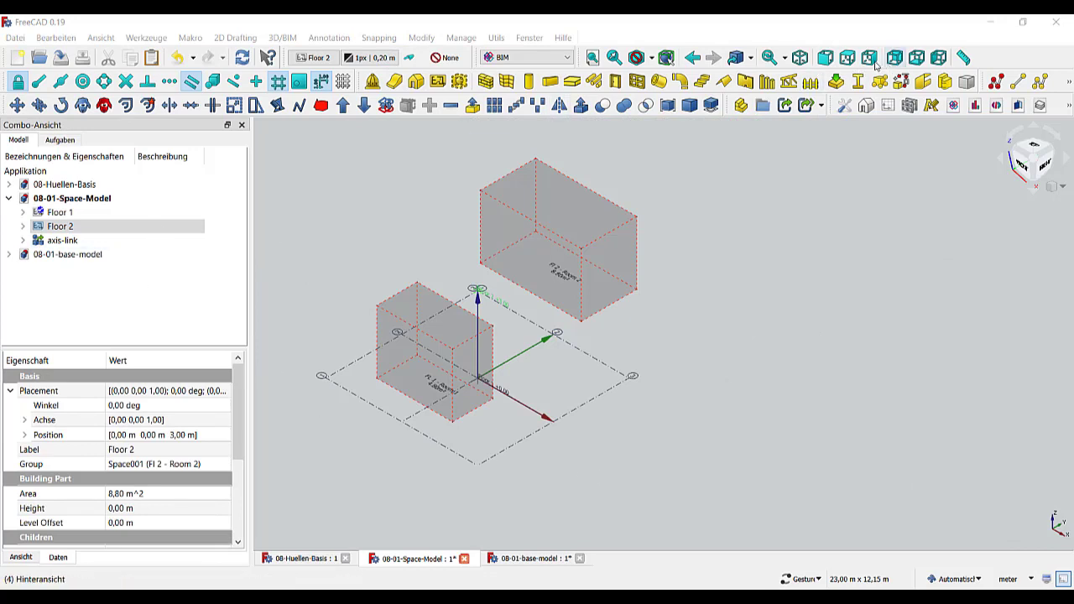
{"action": "left_click", "coordinate": [825, 59]}
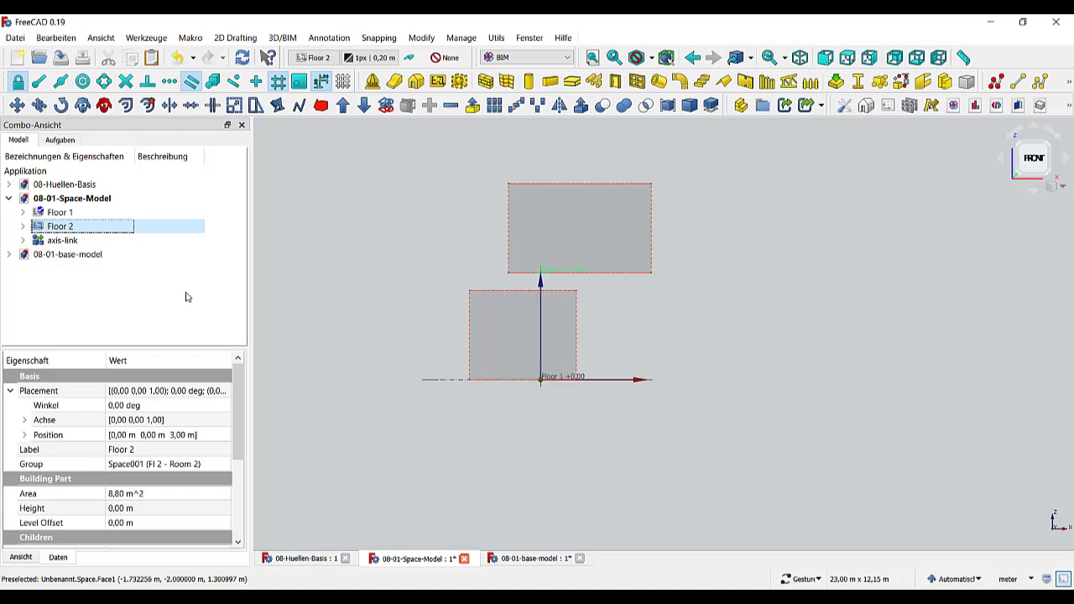
{"action": "left_click", "coordinate": [21, 227]}
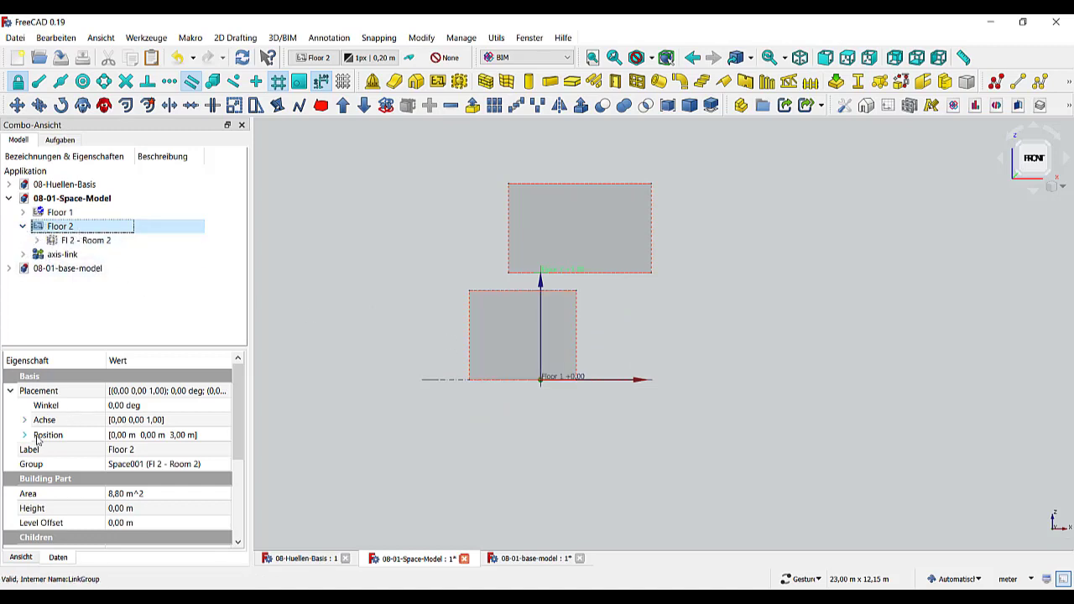
Step: Set Floor 2's placement z position to 6 m
{"action": "left_click", "coordinate": [25, 435]}
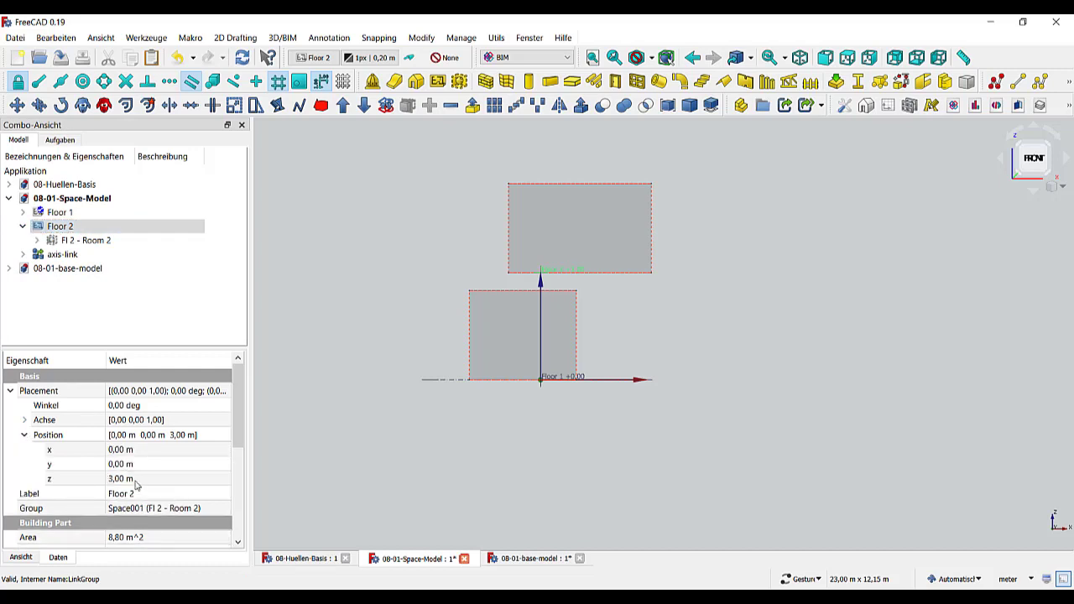
{"action": "left_click", "coordinate": [136, 479]}
{"action": "double_click", "coordinate": [122, 478]}
{"action": "type", "text": "6"}
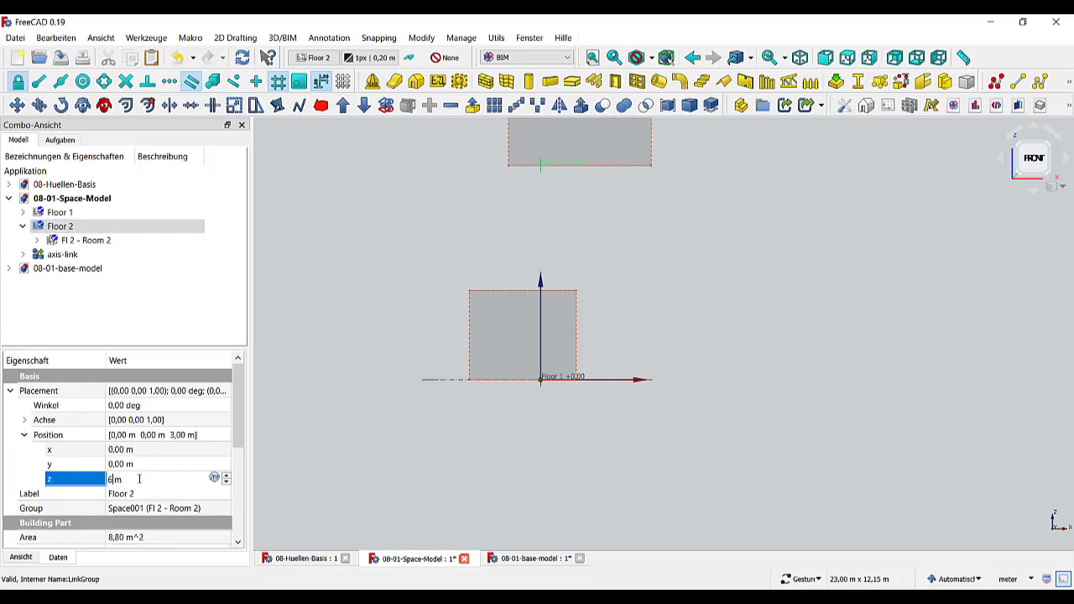
{"action": "key", "text": "Tab"}
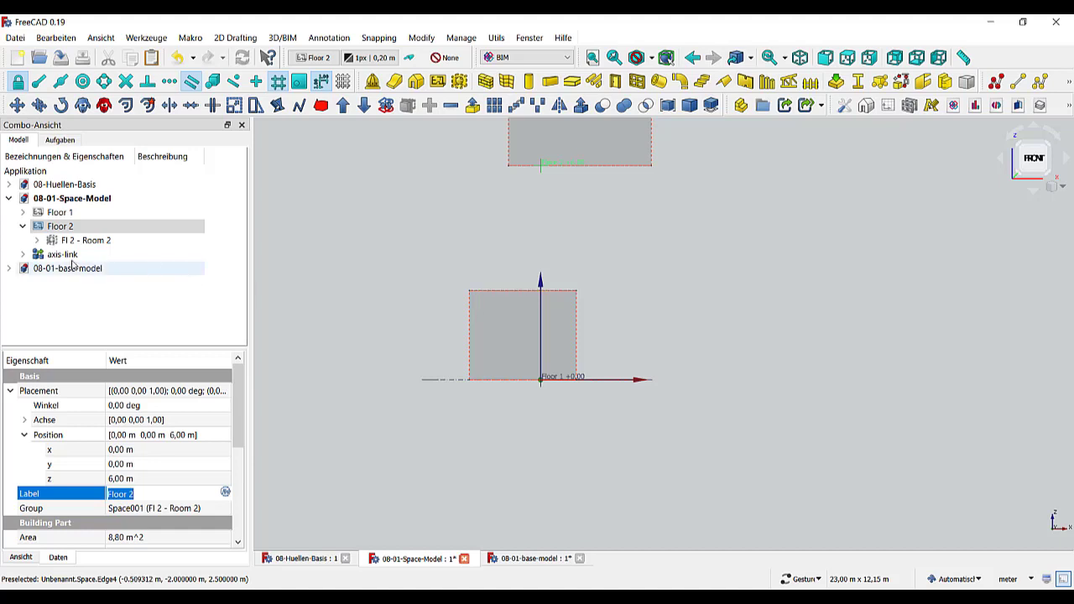
Step: Return to Isometric view and expand Fl 2 - Room 2 down to Rectangle001
{"action": "left_click", "coordinate": [798, 65]}
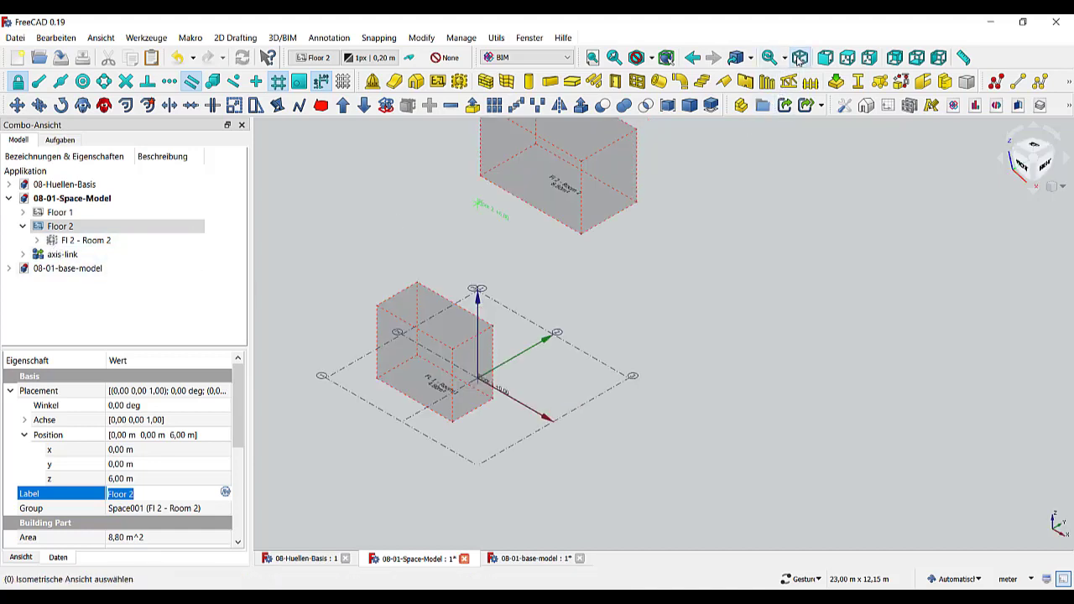
{"action": "left_click", "coordinate": [39, 241]}
{"action": "left_click", "coordinate": [50, 254]}
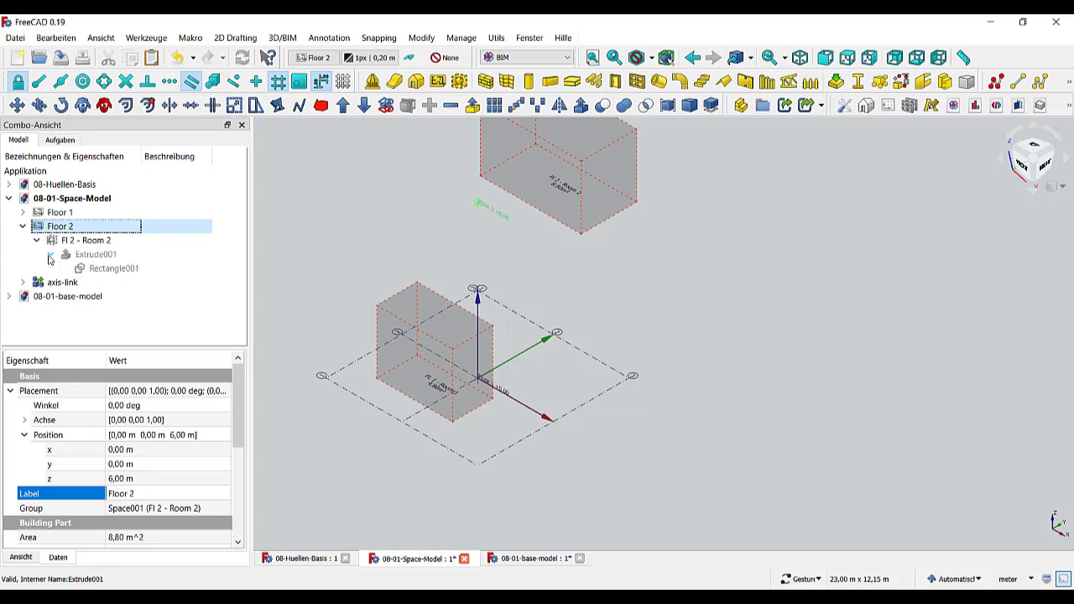
{"action": "left_click", "coordinate": [107, 269]}
Step: Make the new Floor 3 level at 6,00 m the working plane
{"action": "key", "text": "space"}
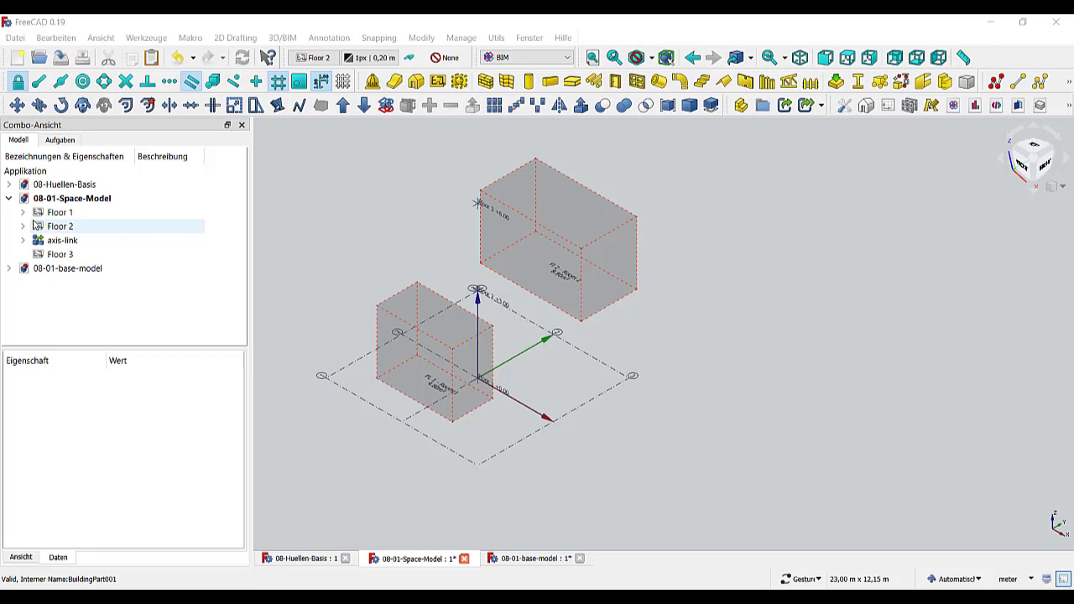
{"action": "left_click", "coordinate": [23, 227]}
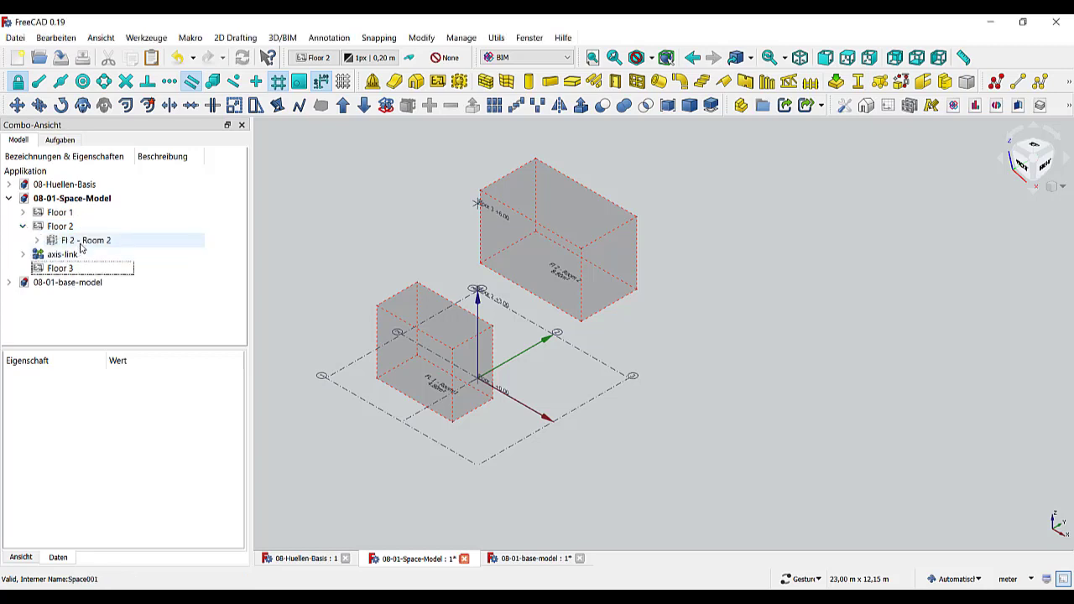
{"action": "left_click", "coordinate": [82, 241]}
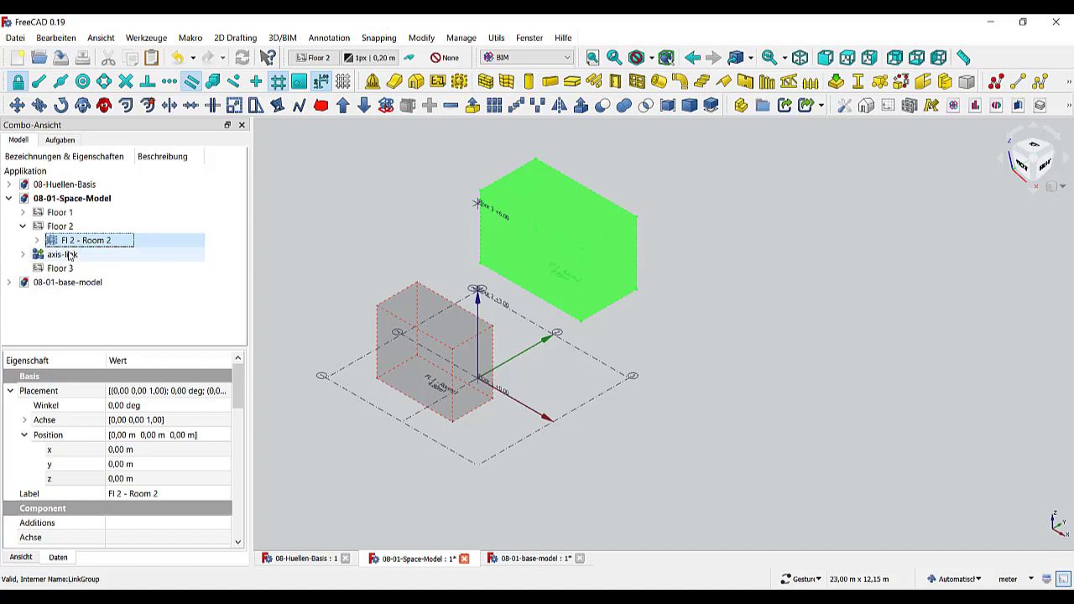
{"action": "left_click", "coordinate": [60, 268]}
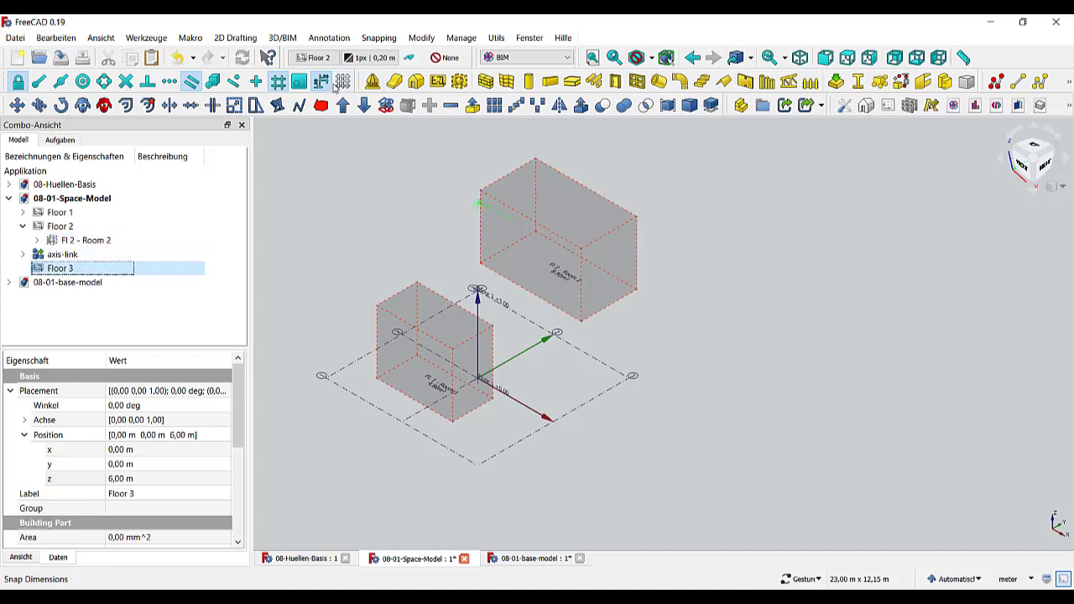
{"action": "left_click", "coordinate": [315, 57]}
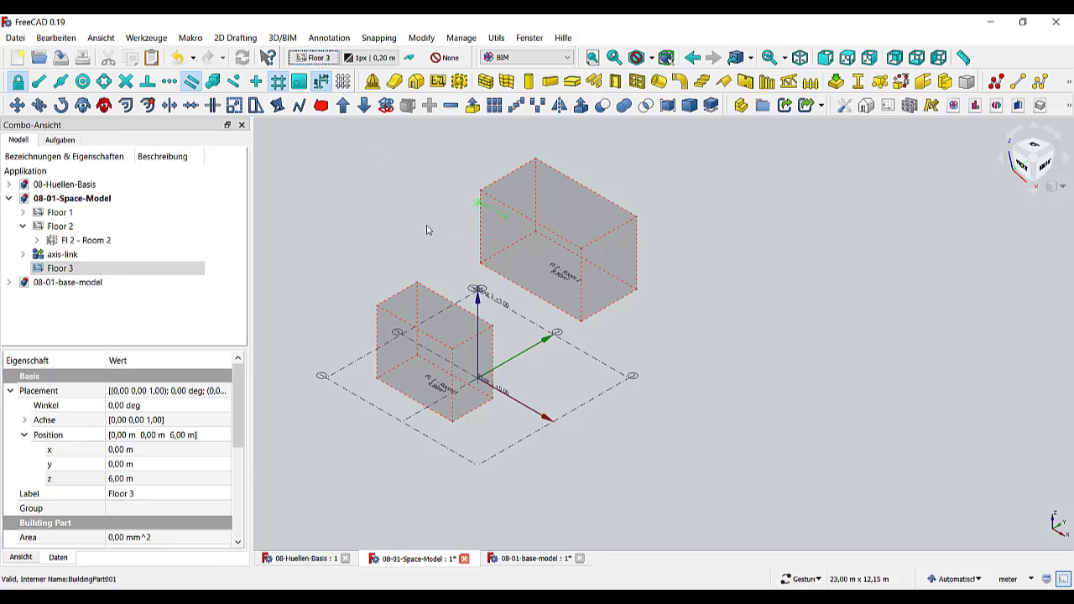
Step: Show the grid and copy the FL 1 - Room 1 space with its dependencies
{"action": "left_click", "coordinate": [343, 80]}
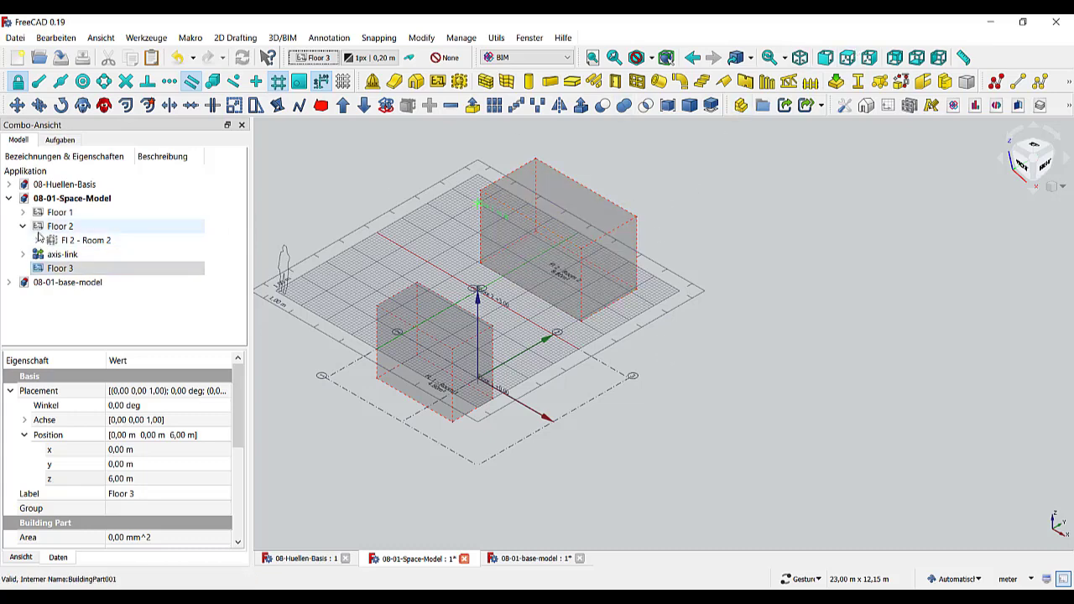
{"action": "left_click", "coordinate": [22, 213]}
{"action": "left_click", "coordinate": [78, 228]}
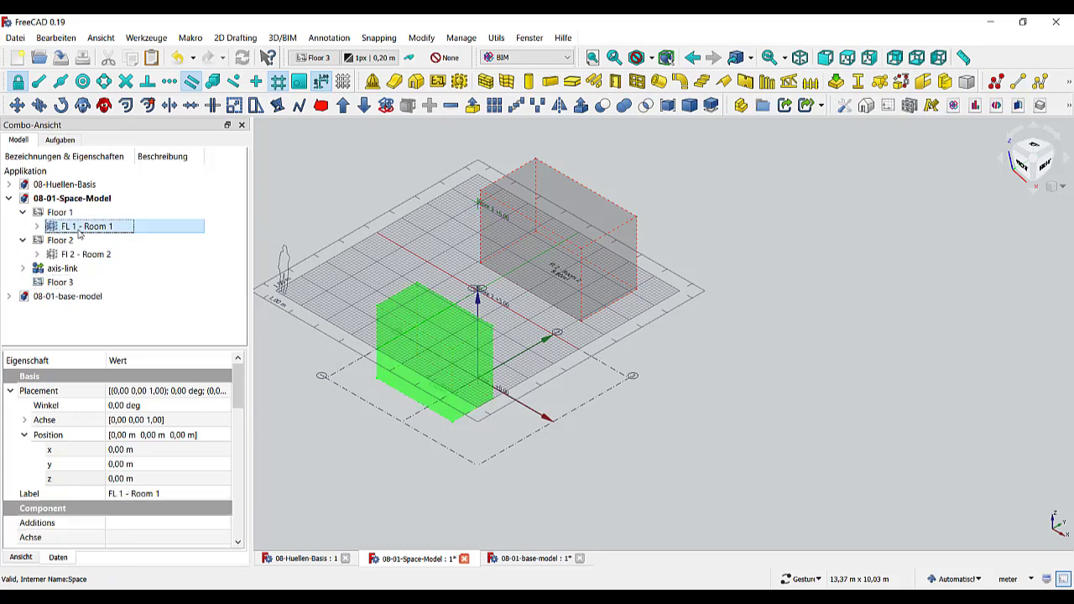
{"action": "right_click", "coordinate": [84, 231]}
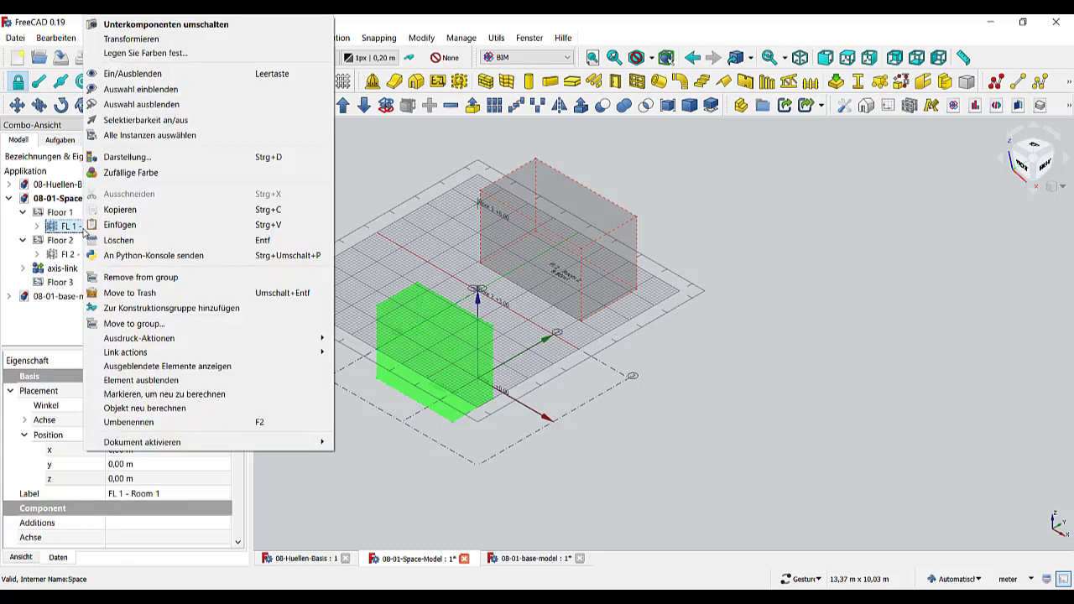
{"action": "left_click", "coordinate": [121, 211]}
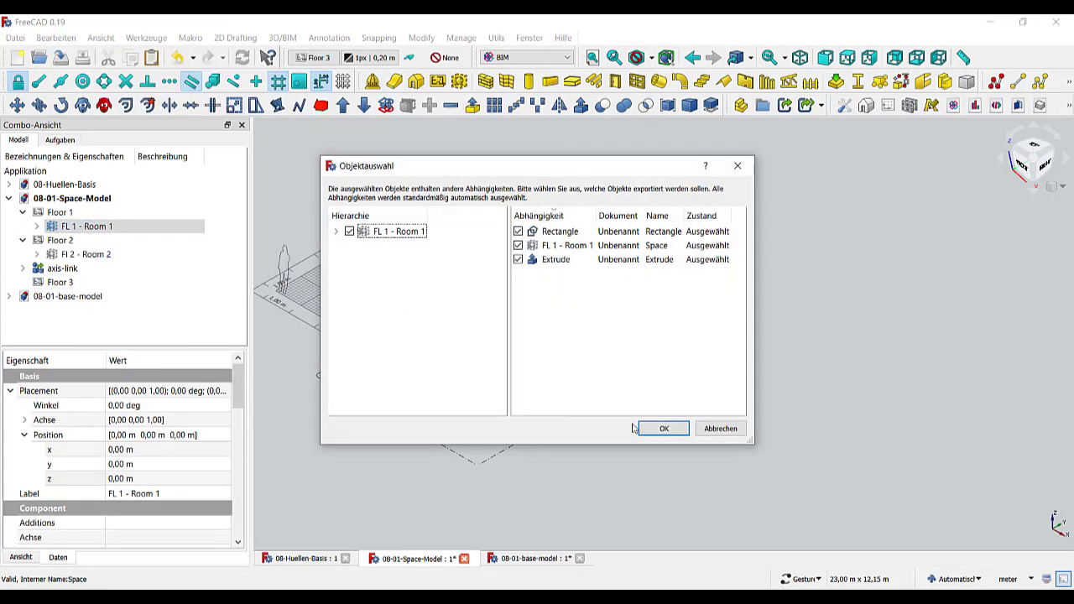
{"action": "left_click", "coordinate": [670, 438]}
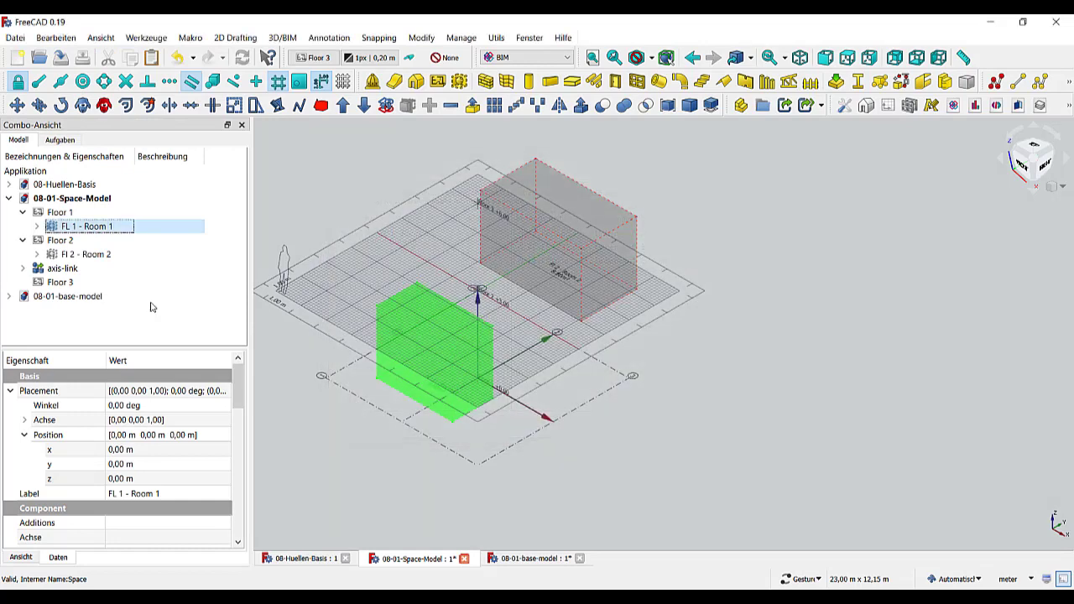
Step: Paste the copied room via Floor 3, creating FL 1 - Room 002, and select it
{"action": "left_click", "coordinate": [80, 201]}
{"action": "right_click", "coordinate": [82, 204]}
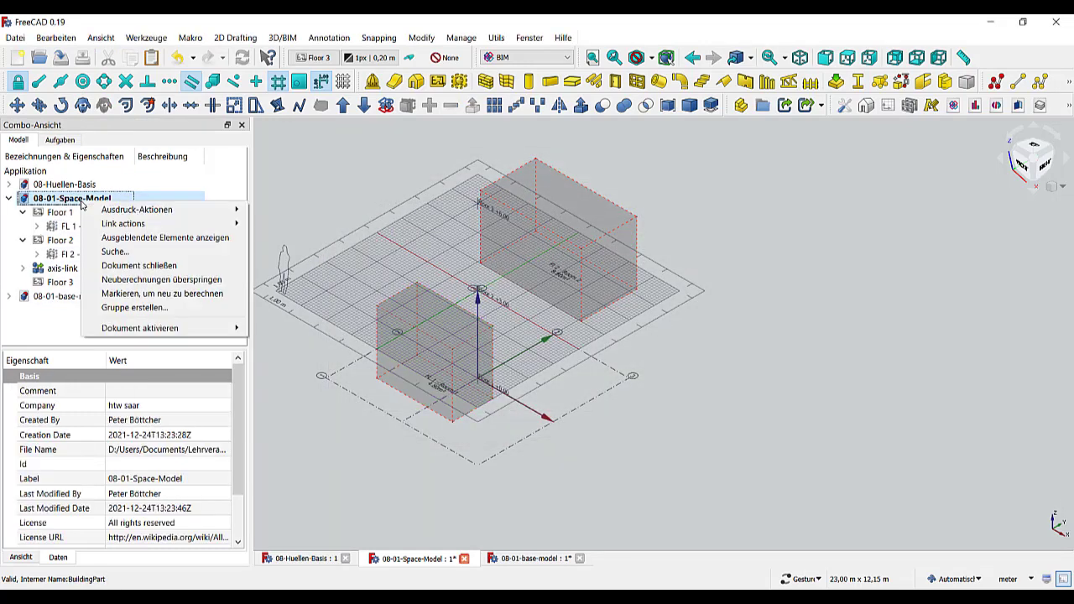
{"action": "left_click", "coordinate": [55, 283]}
{"action": "right_click", "coordinate": [54, 284]}
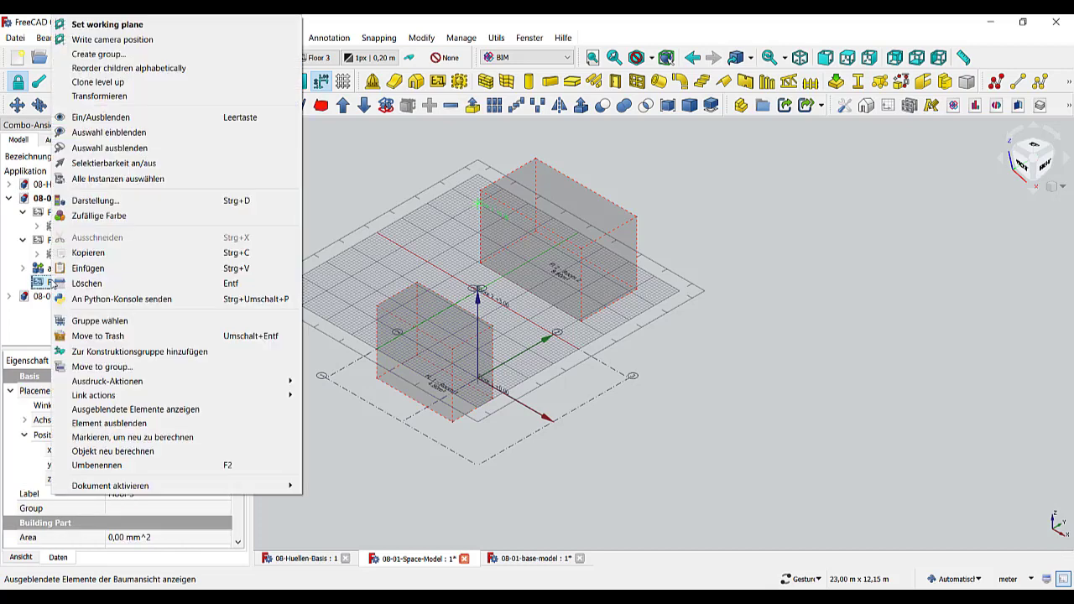
{"action": "left_click", "coordinate": [84, 268]}
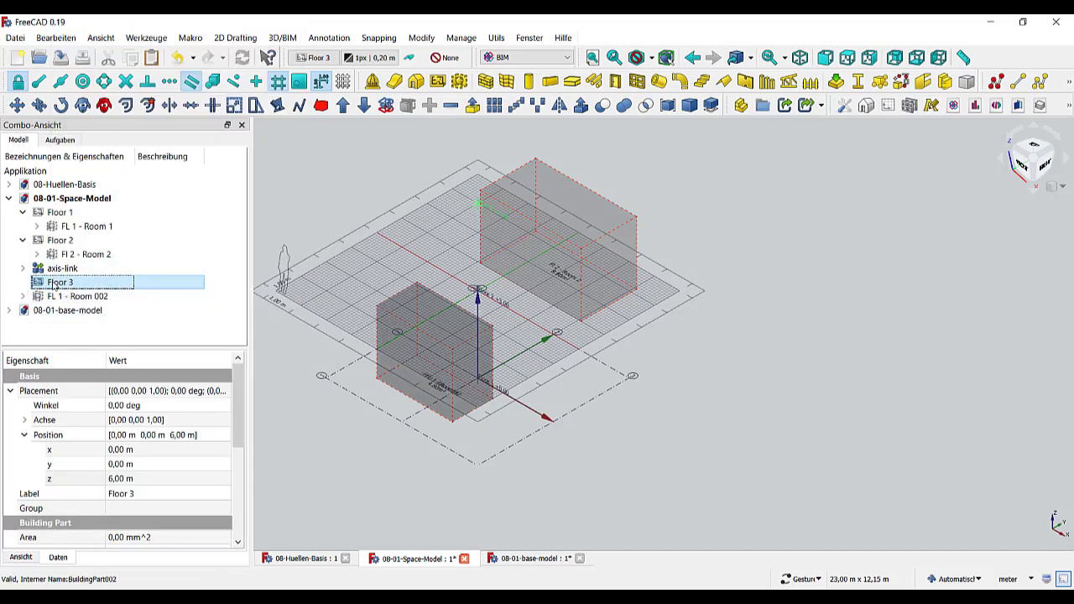
{"action": "left_click", "coordinate": [59, 297]}
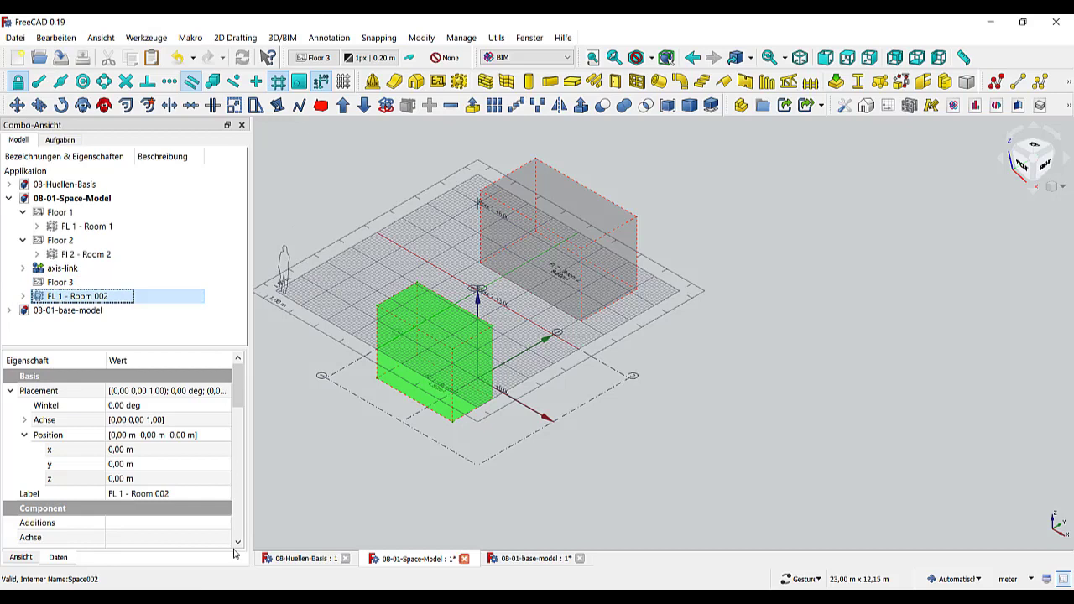
Step: Rename the pasted room to 'Fl 3 - Room 1' and reselect it
{"action": "left_click", "coordinate": [173, 494]}
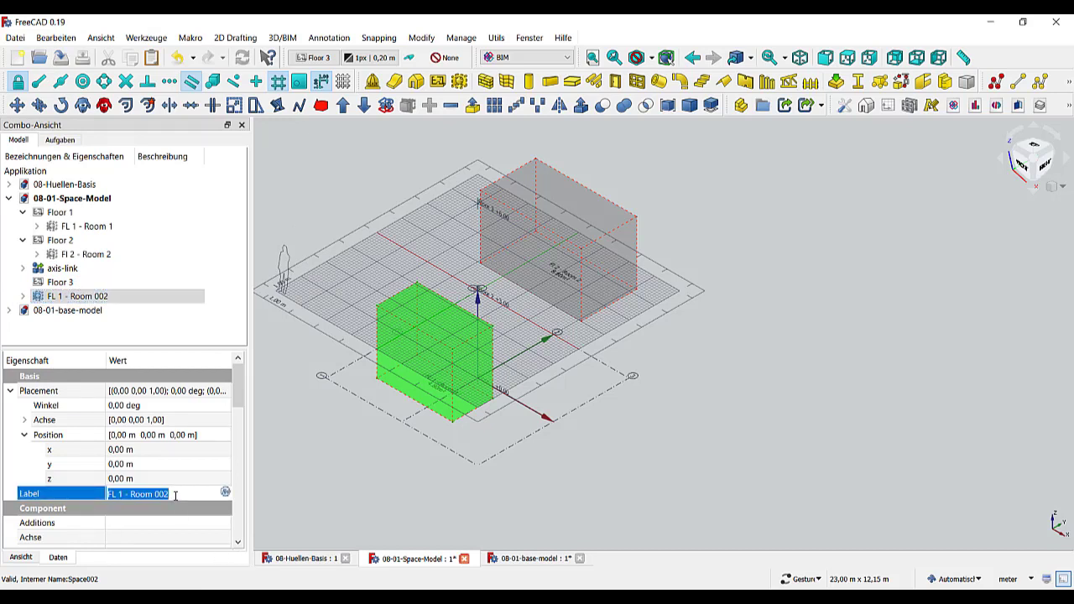
{"action": "type", "text": "Fl"}
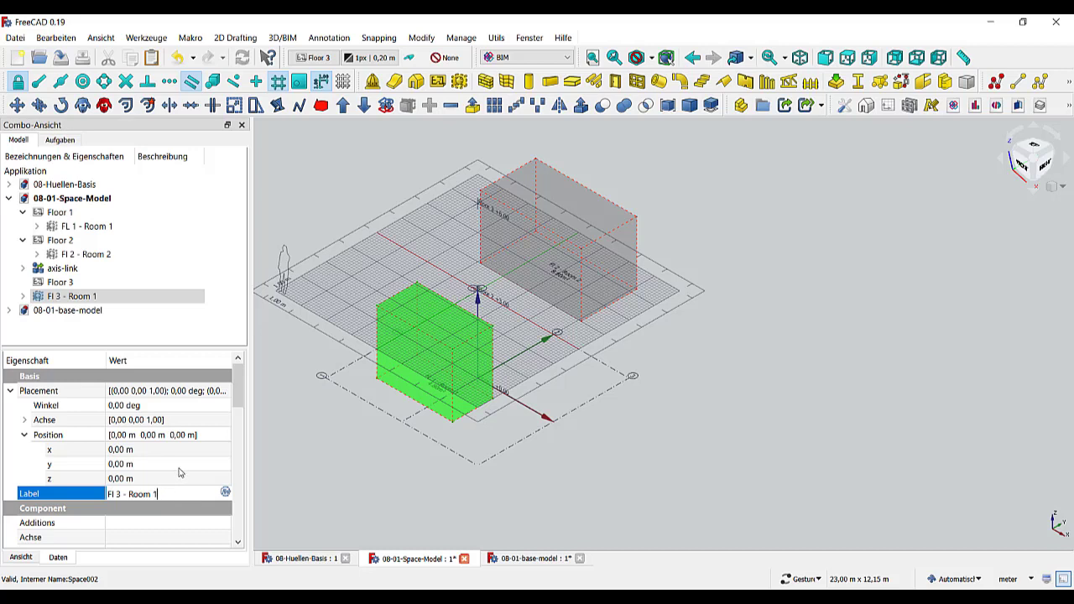
{"action": "left_click", "coordinate": [95, 336]}
{"action": "left_click", "coordinate": [69, 296]}
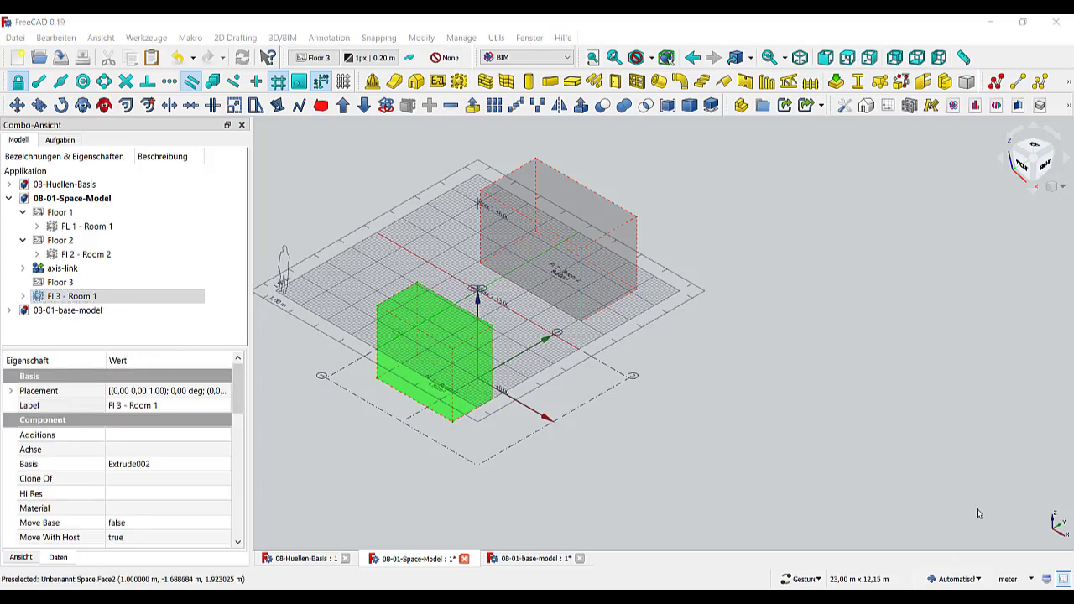
Step: Set the Placement z position of Rectangle002 under Extrude002 to 6 m
{"action": "left_click", "coordinate": [22, 298]}
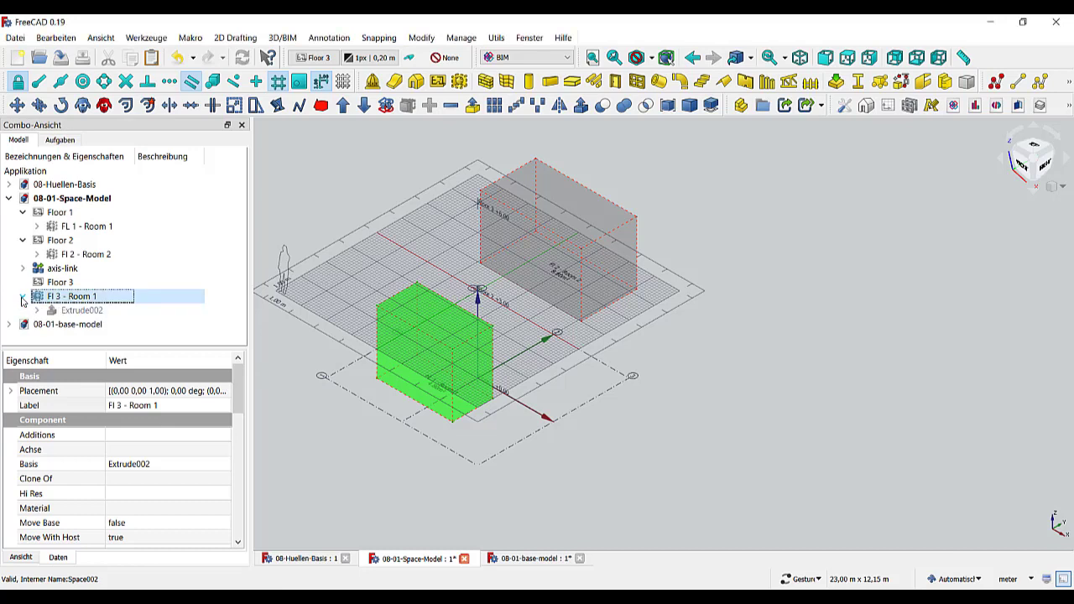
{"action": "left_click", "coordinate": [36, 310]}
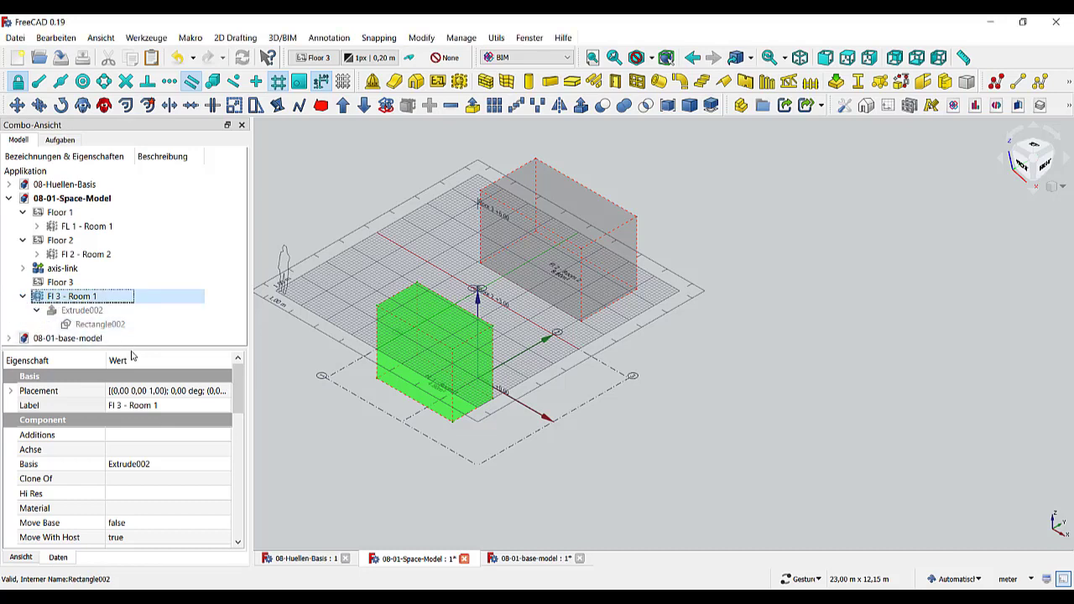
{"action": "left_click", "coordinate": [97, 325]}
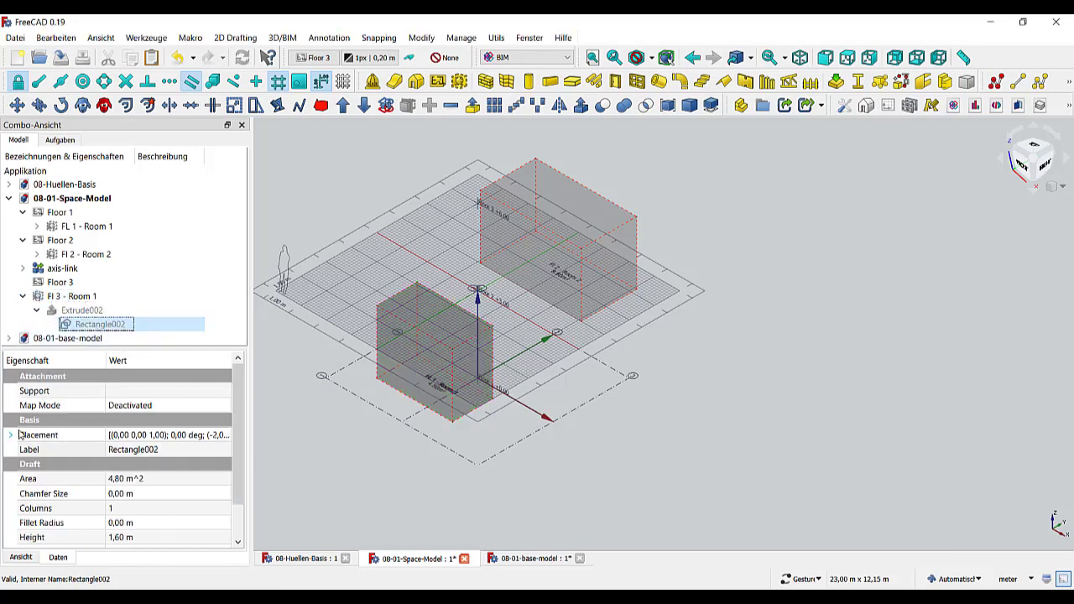
{"action": "left_click", "coordinate": [11, 435]}
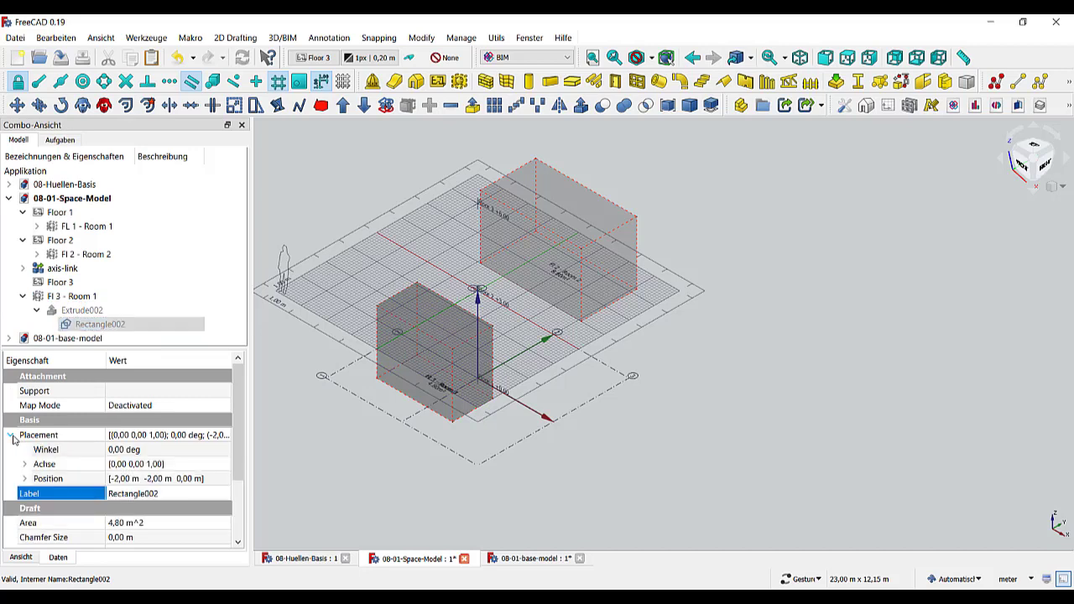
{"action": "left_click", "coordinate": [25, 479]}
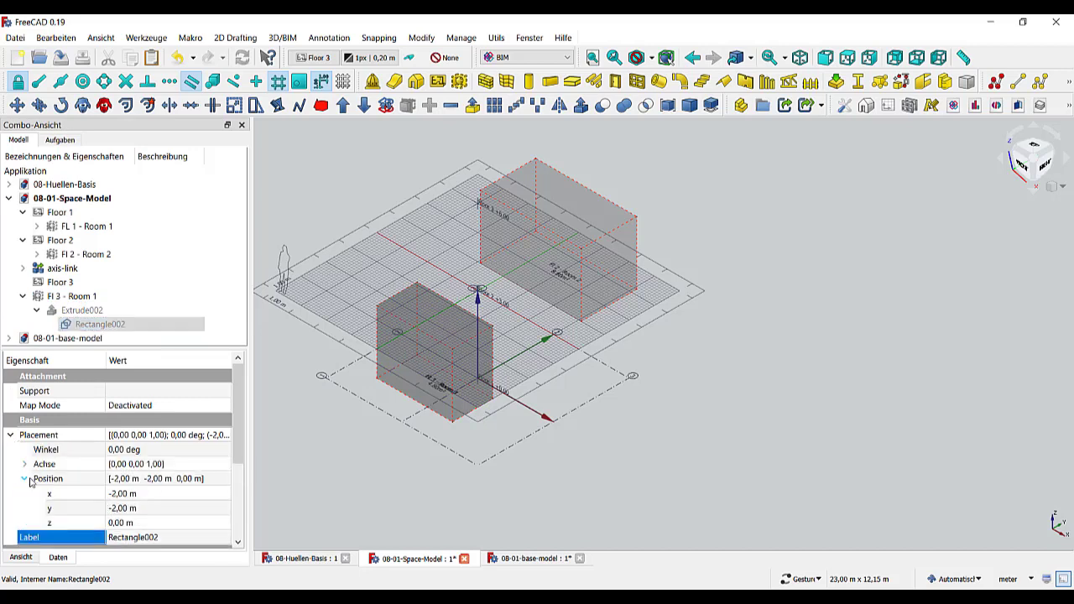
{"action": "left_click", "coordinate": [148, 523]}
{"action": "type", "text": "6"}
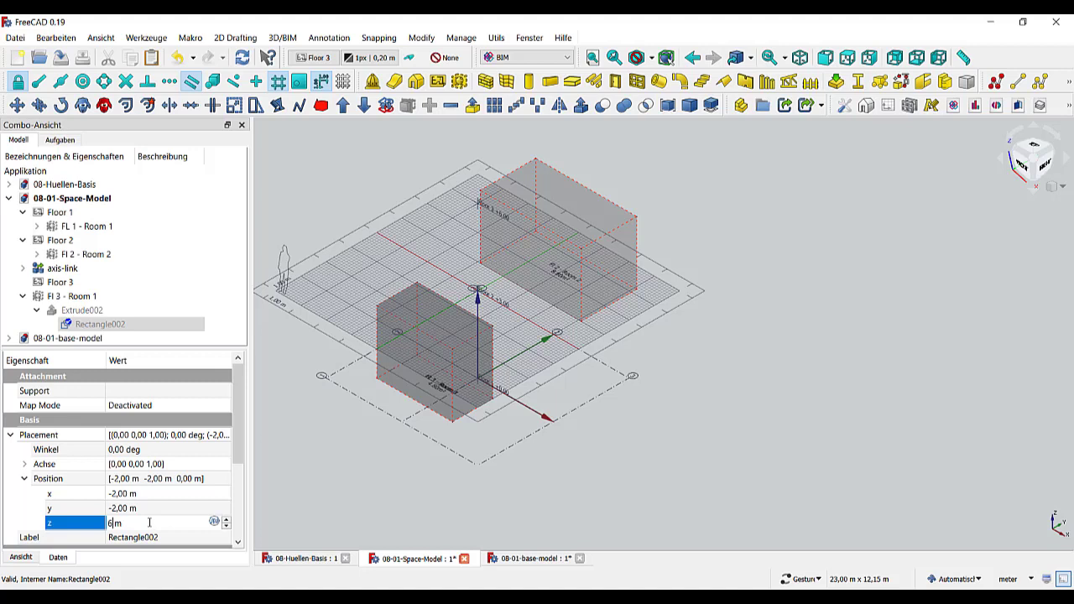
{"action": "left_click", "coordinate": [379, 448]}
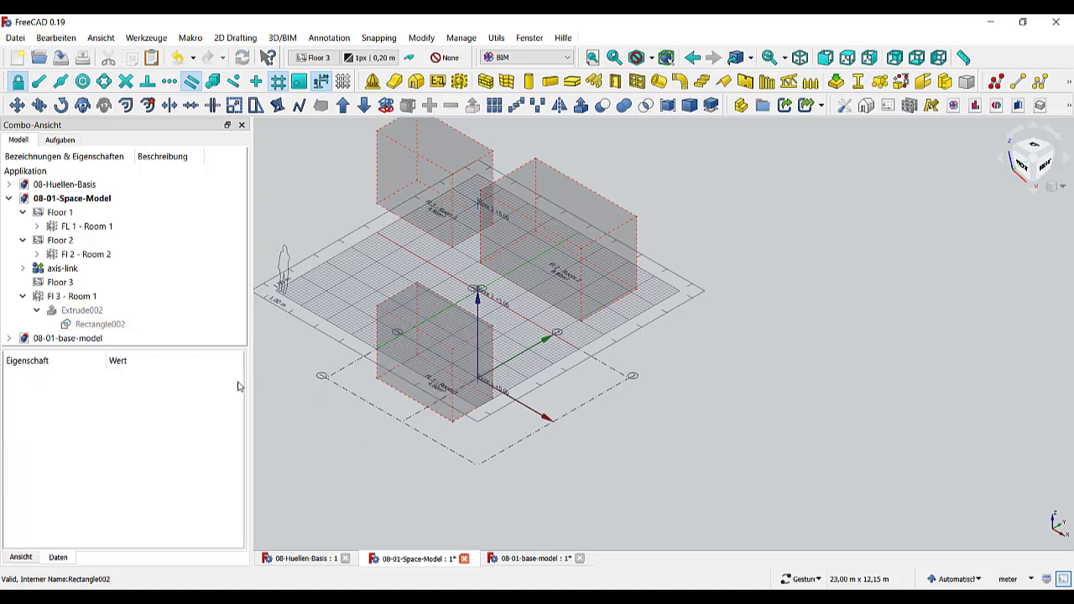
Step: Drag Fl 3 - Room 1 into the Floor 3 group in the tree
{"action": "left_click", "coordinate": [23, 297]}
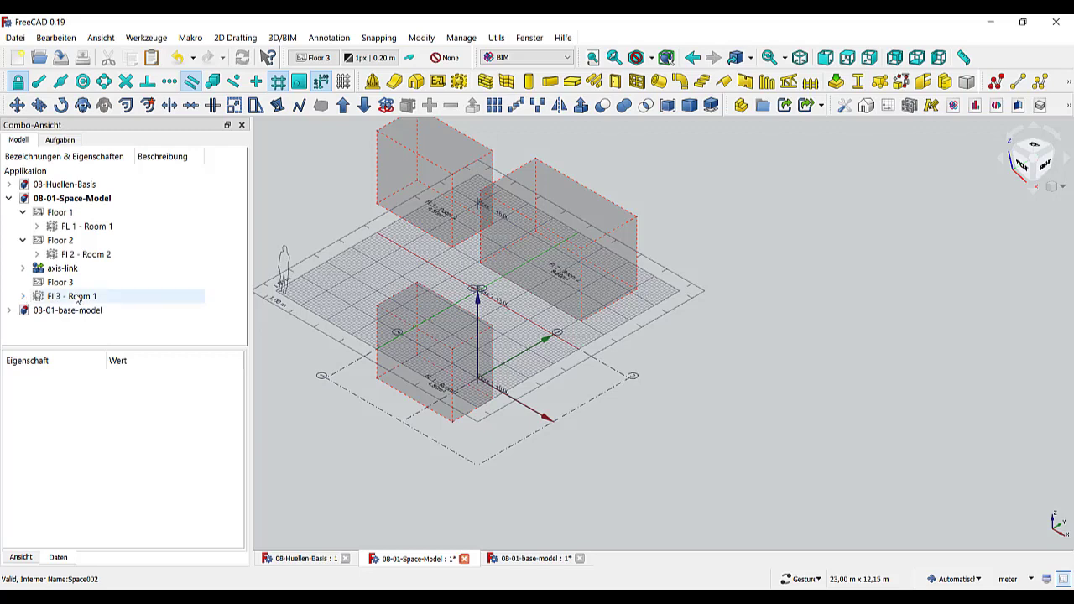
{"action": "left_click", "coordinate": [23, 297]}
{"action": "left_click", "coordinate": [52, 298]}
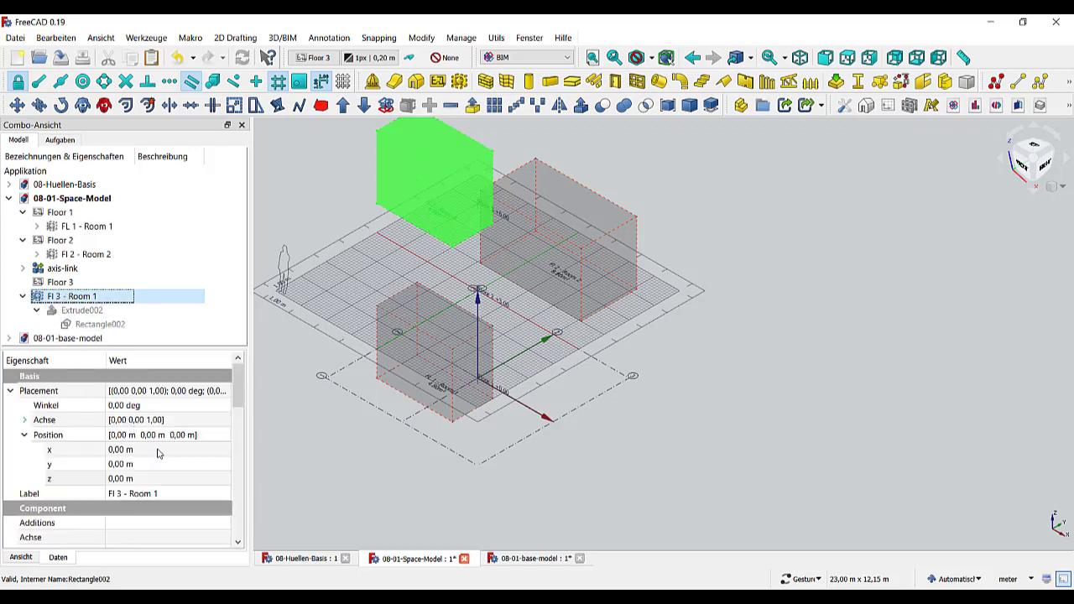
{"action": "scroll", "coordinate": [158, 454], "scroll_direction": "down", "scroll_amount": 4}
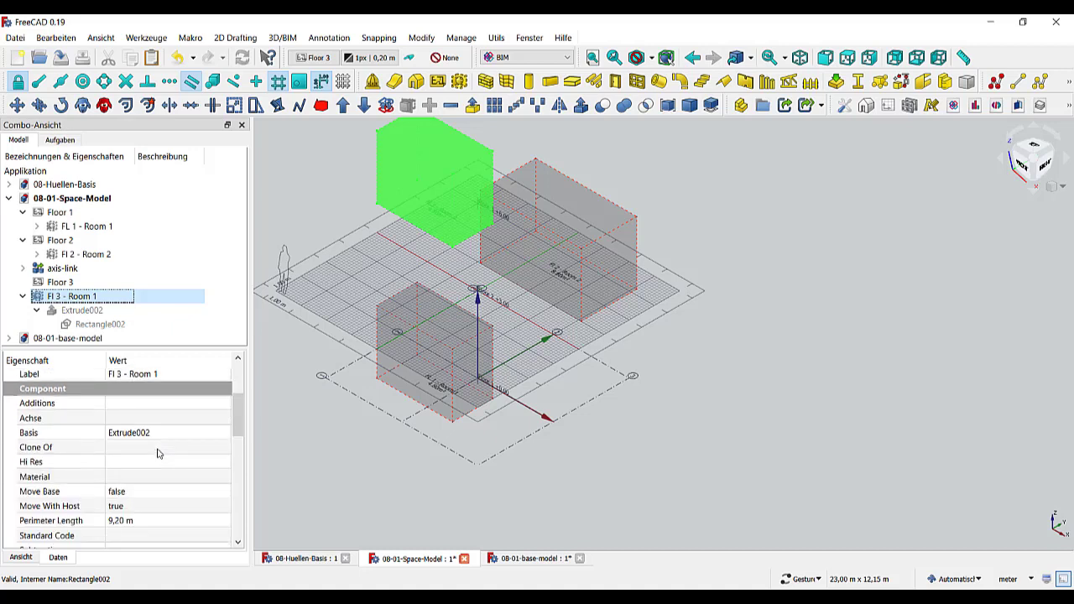
{"action": "scroll", "coordinate": [134, 476], "scroll_direction": "up", "scroll_amount": 5}
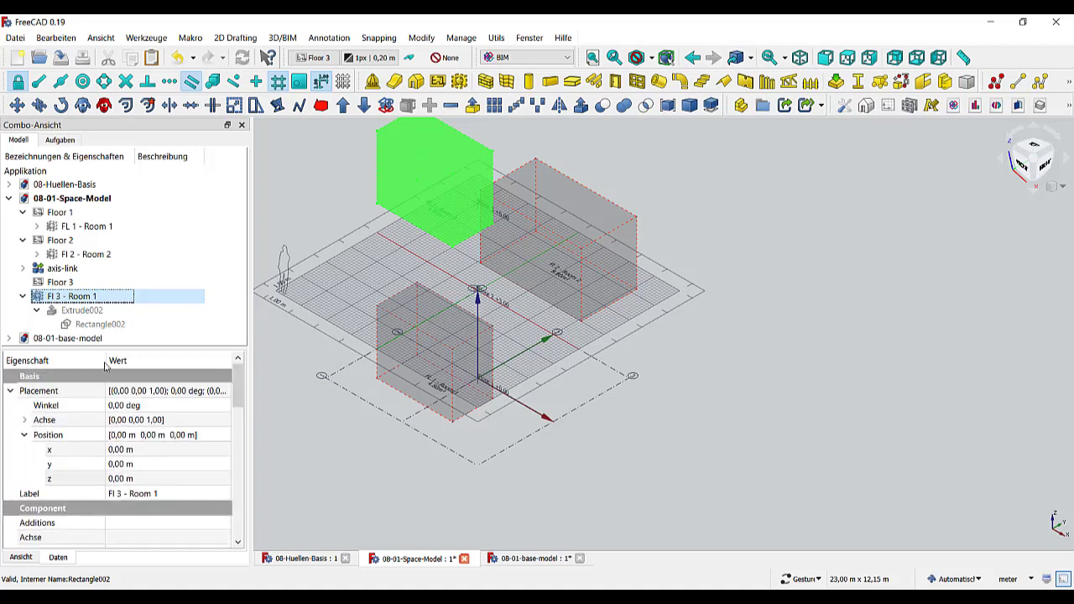
{"action": "left_click_drag", "start_coordinate": [74, 301], "coordinate": [60, 282]}
Step: Make Rectangle002 under Fl 3 - Room 1 in Floor 3 visible again
{"action": "left_click", "coordinate": [23, 282]}
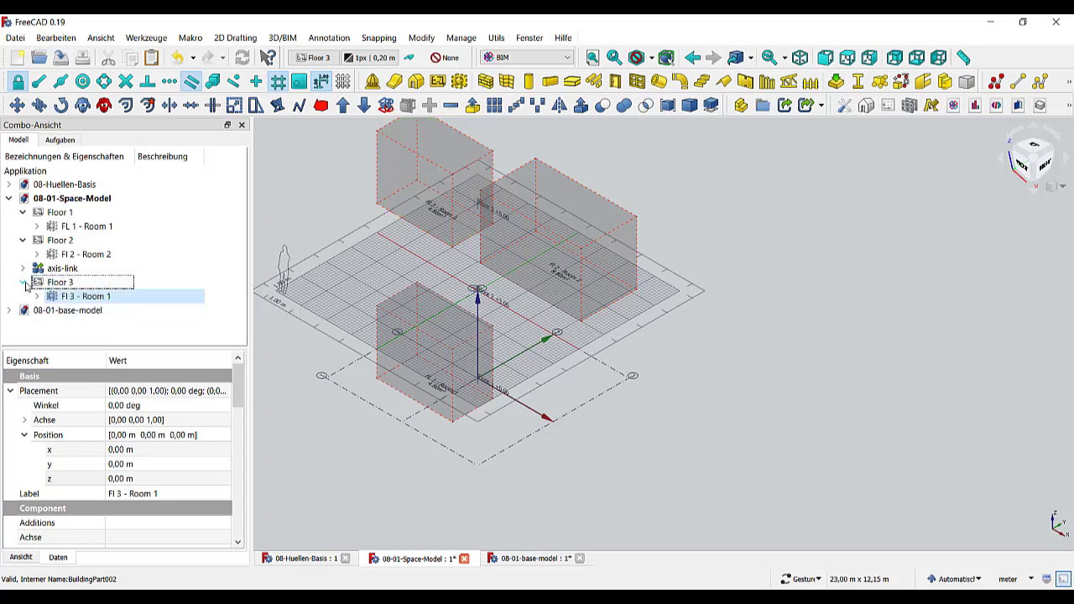
{"action": "left_click", "coordinate": [120, 298]}
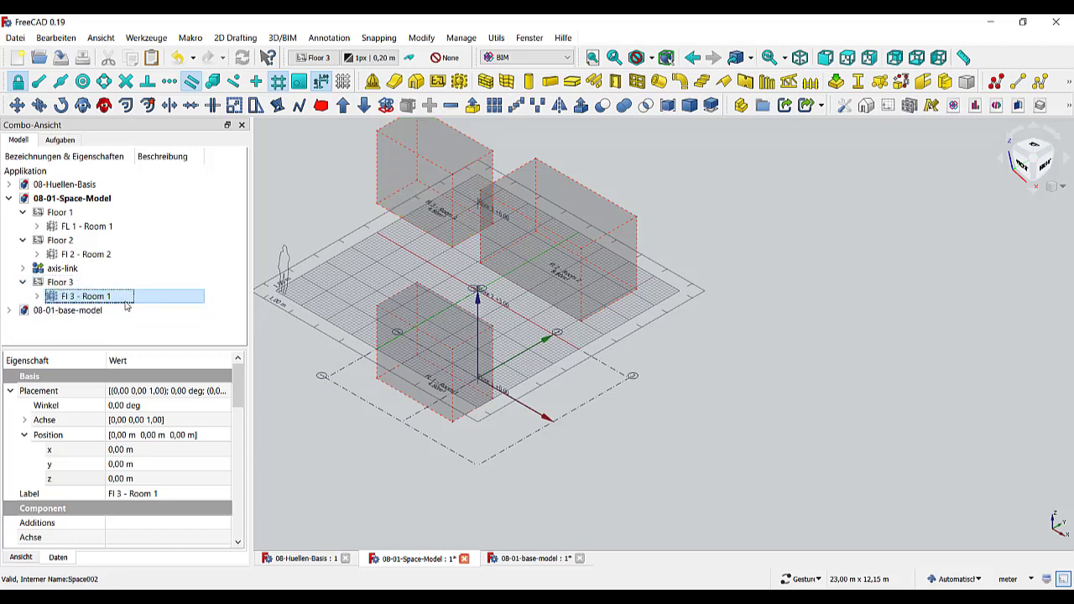
{"action": "left_click", "coordinate": [37, 296]}
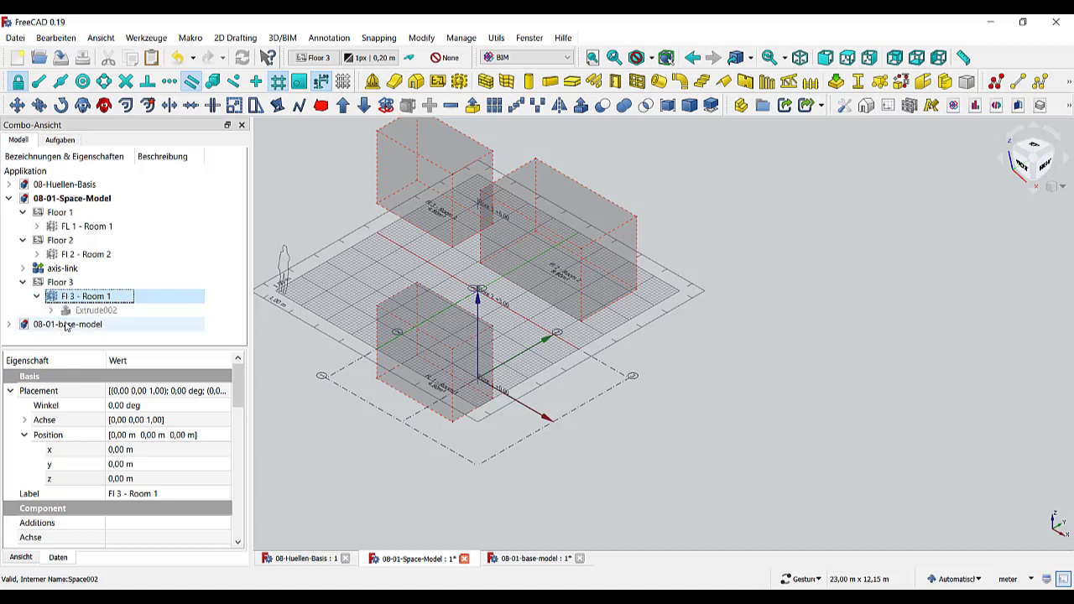
{"action": "left_click", "coordinate": [51, 311]}
{"action": "left_click", "coordinate": [109, 325]}
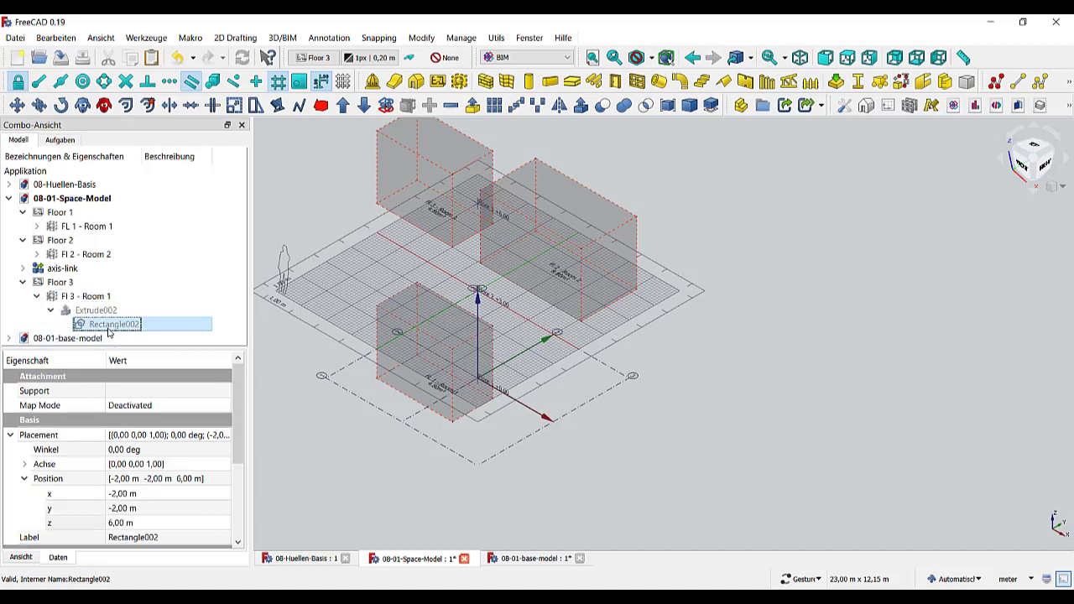
{"action": "key", "text": "space"}
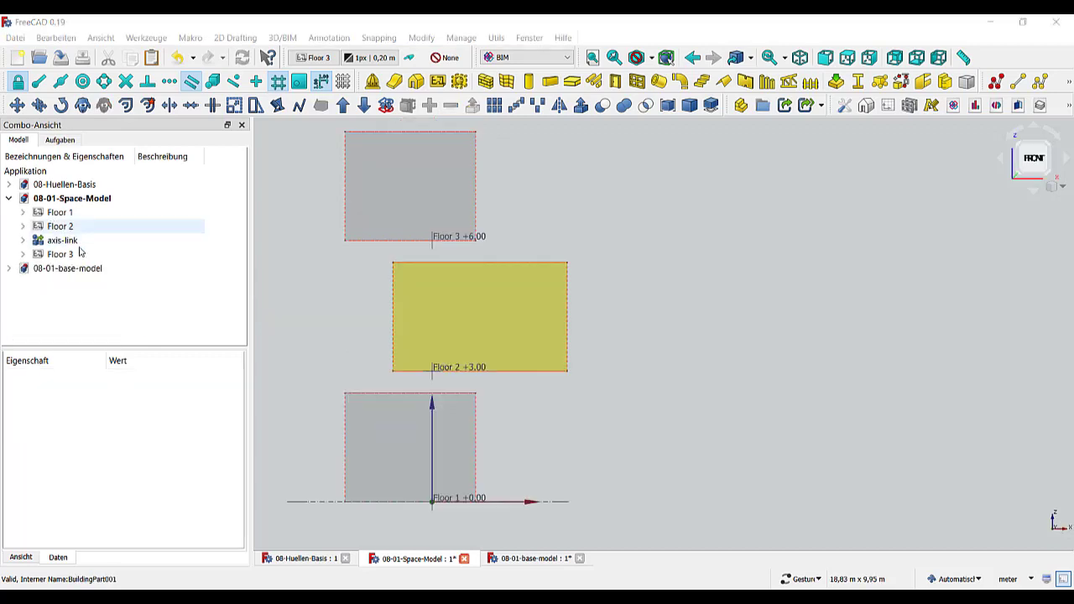
Step: Set the face colour (Flächenfarbe) of Fl 3 - Room 1 to a blue swatch via Darstellung
{"action": "left_click", "coordinate": [24, 254]}
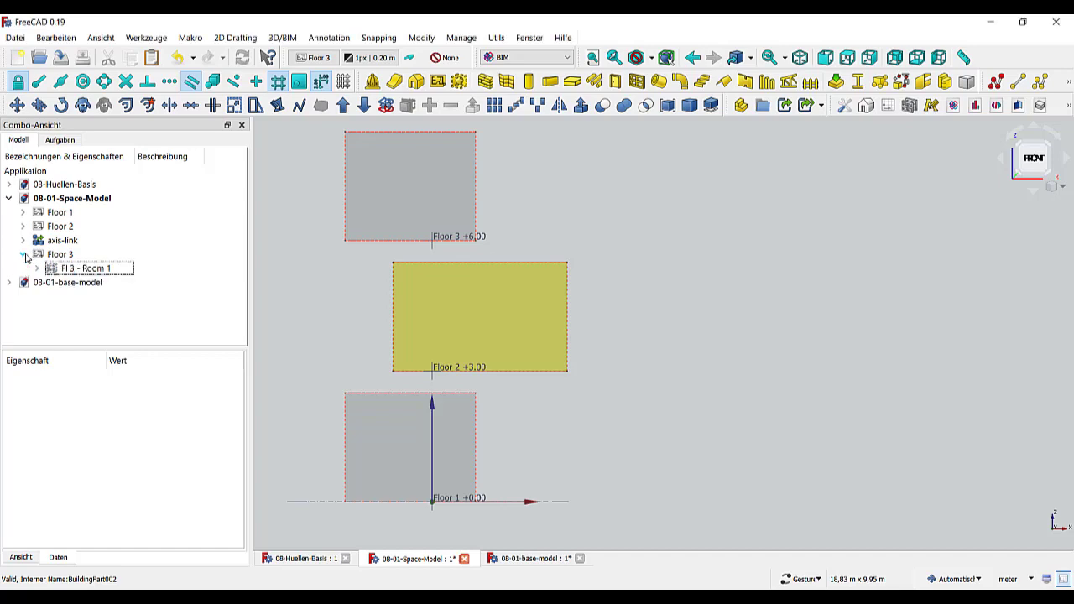
{"action": "left_click", "coordinate": [74, 270]}
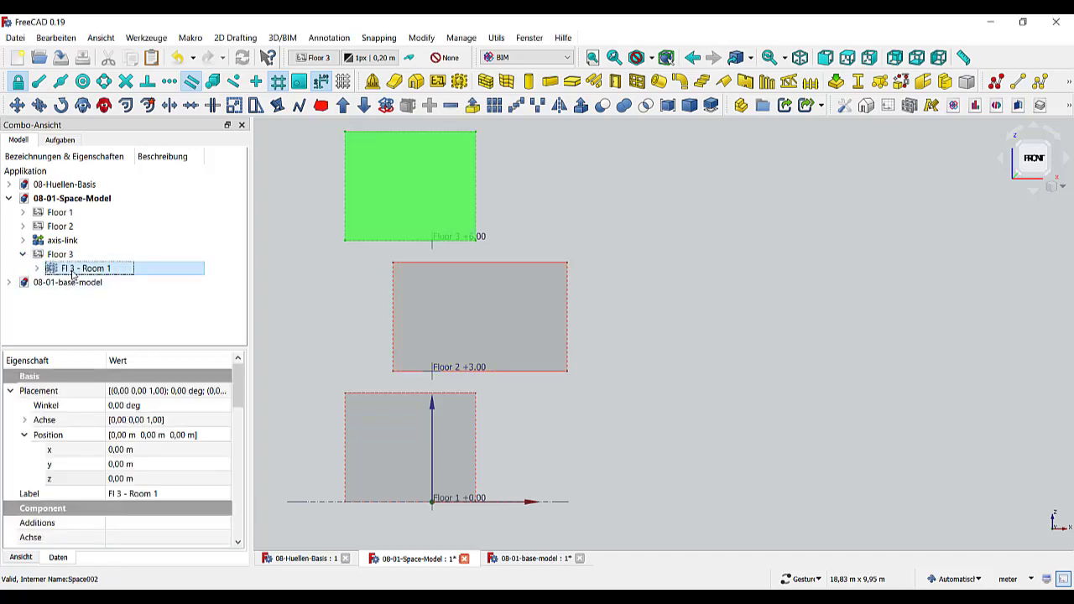
{"action": "right_click", "coordinate": [74, 274]}
{"action": "left_click", "coordinate": [134, 157]}
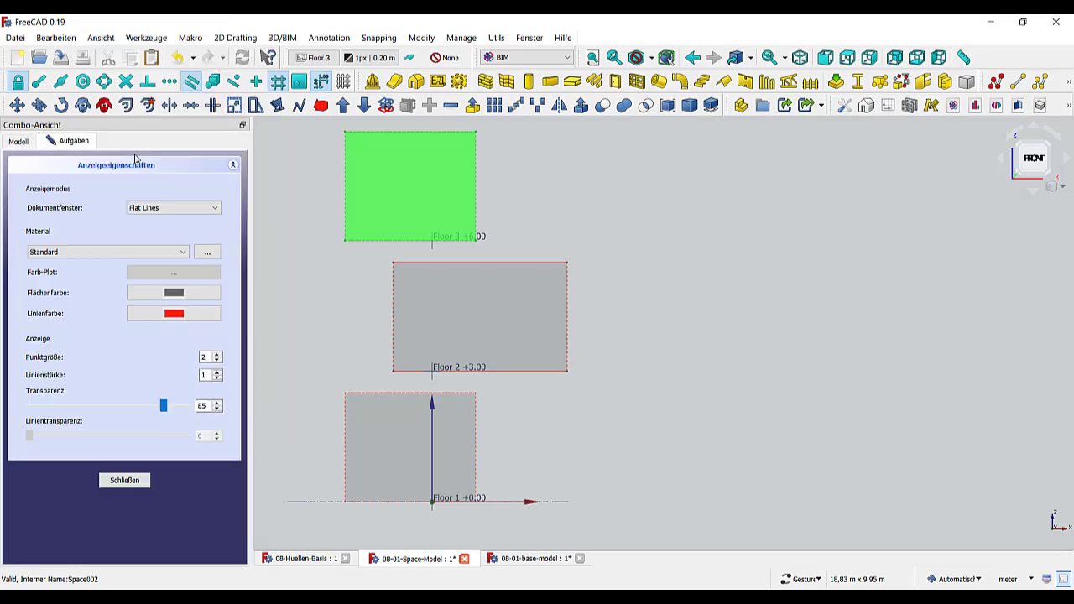
{"action": "left_click", "coordinate": [214, 292]}
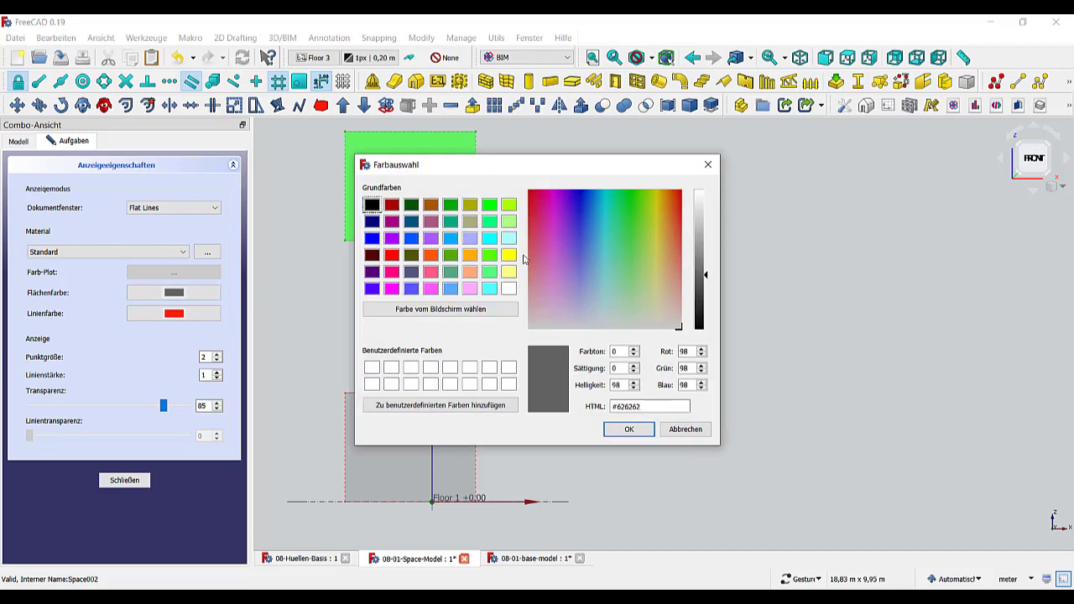
{"action": "left_click", "coordinate": [410, 239]}
{"action": "left_click", "coordinate": [629, 430]}
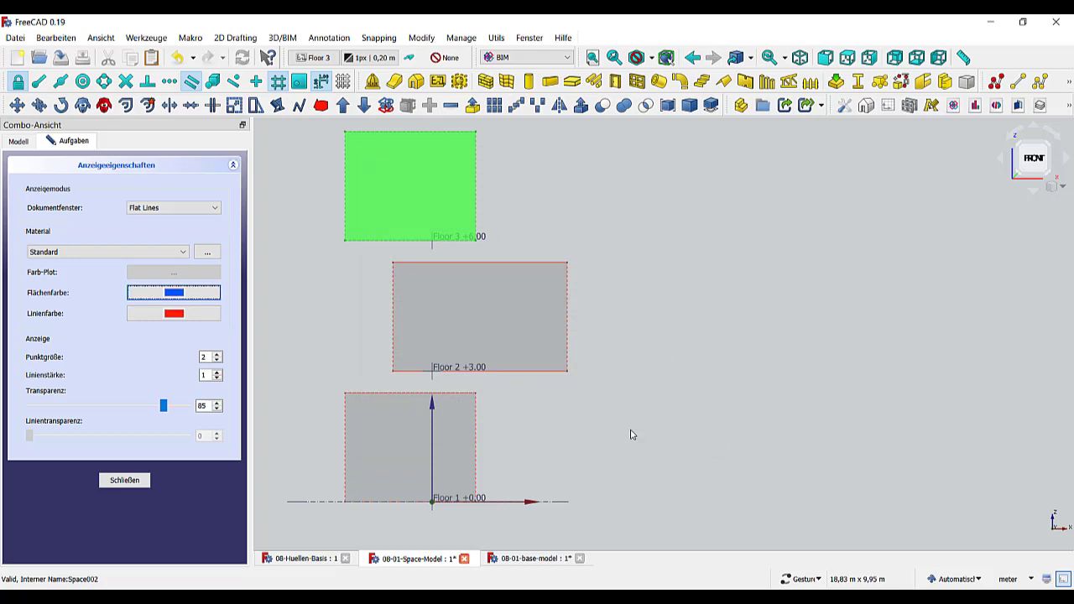
{"action": "left_click", "coordinate": [628, 366]}
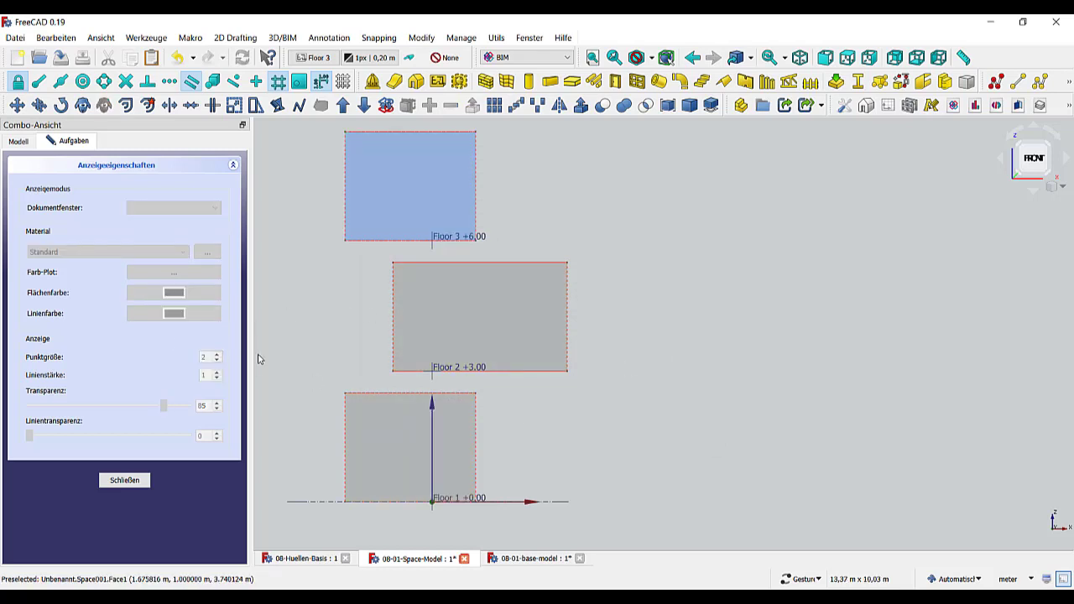
Step: Close the Darstellung panel and frame the three stacked rooms in the Right view
{"action": "left_click", "coordinate": [113, 479]}
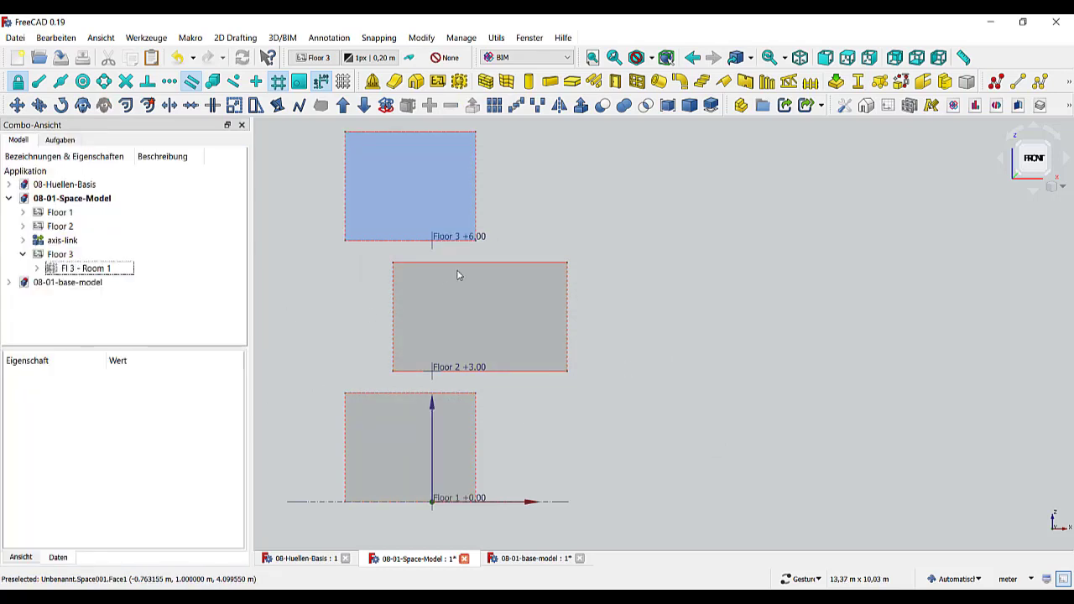
{"action": "left_click", "coordinate": [799, 57]}
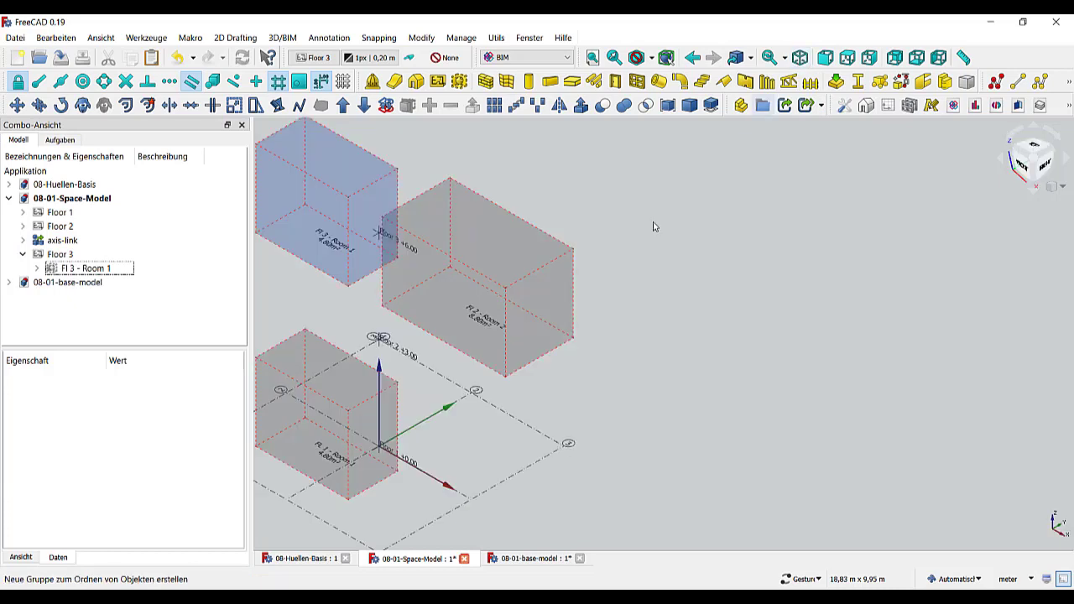
{"action": "right_click_drag", "start_coordinate": [528, 406], "coordinate": [702, 375]}
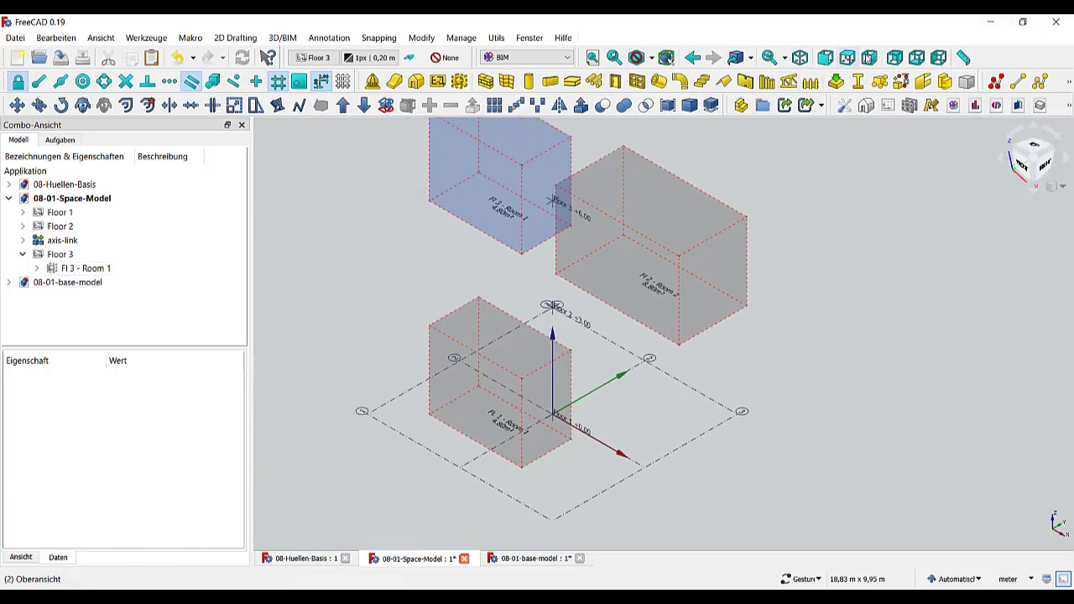
{"action": "left_click", "coordinate": [869, 57]}
{"action": "scroll", "coordinate": [839, 251], "scroll_direction": "down", "scroll_amount": 2}
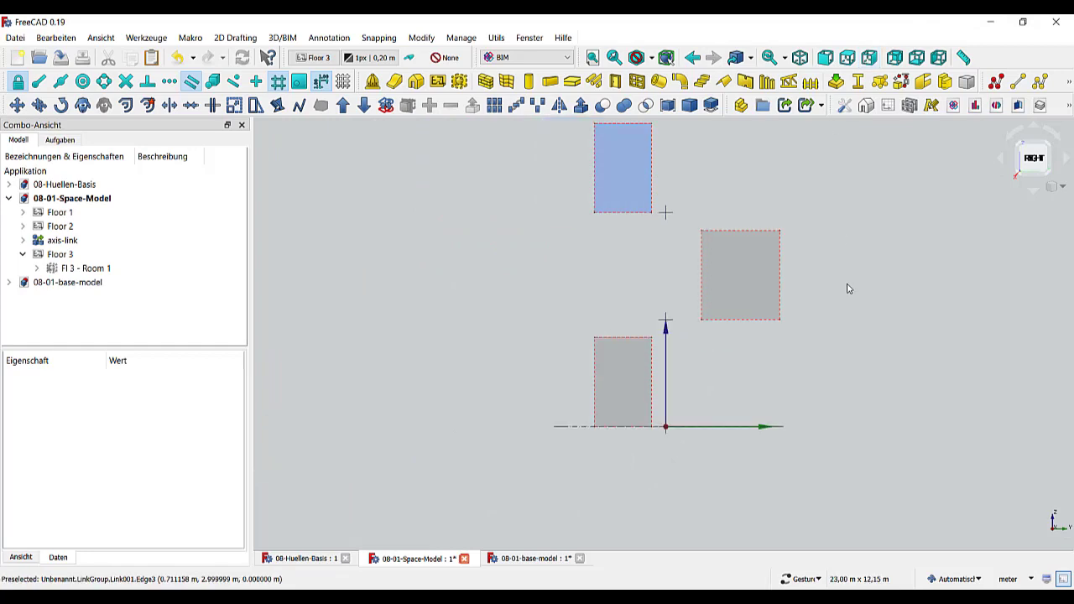
{"action": "right_click_drag", "start_coordinate": [846, 288], "coordinate": [575, 306]}
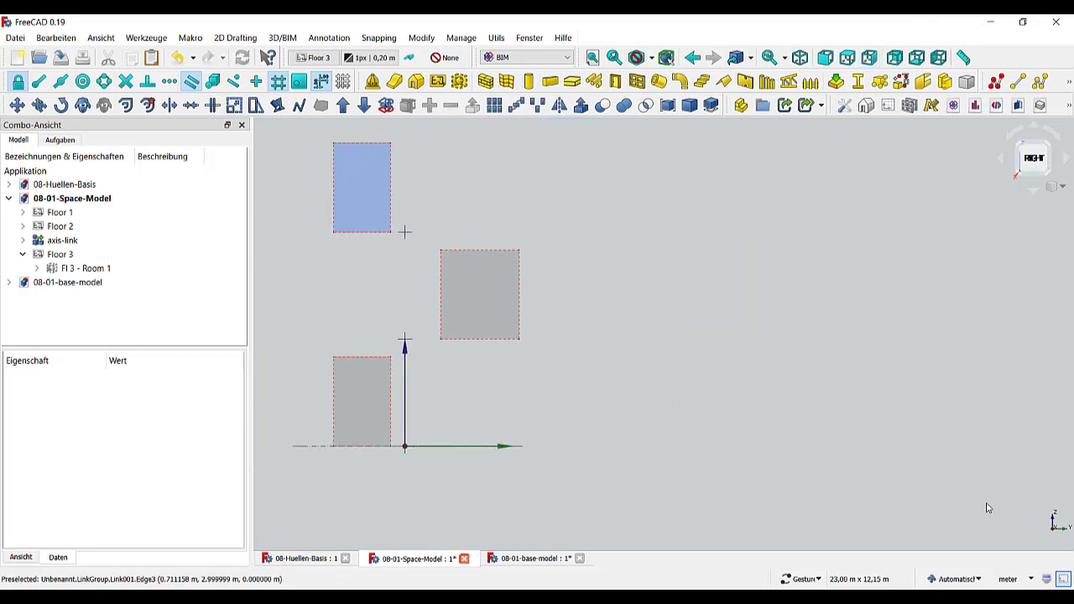